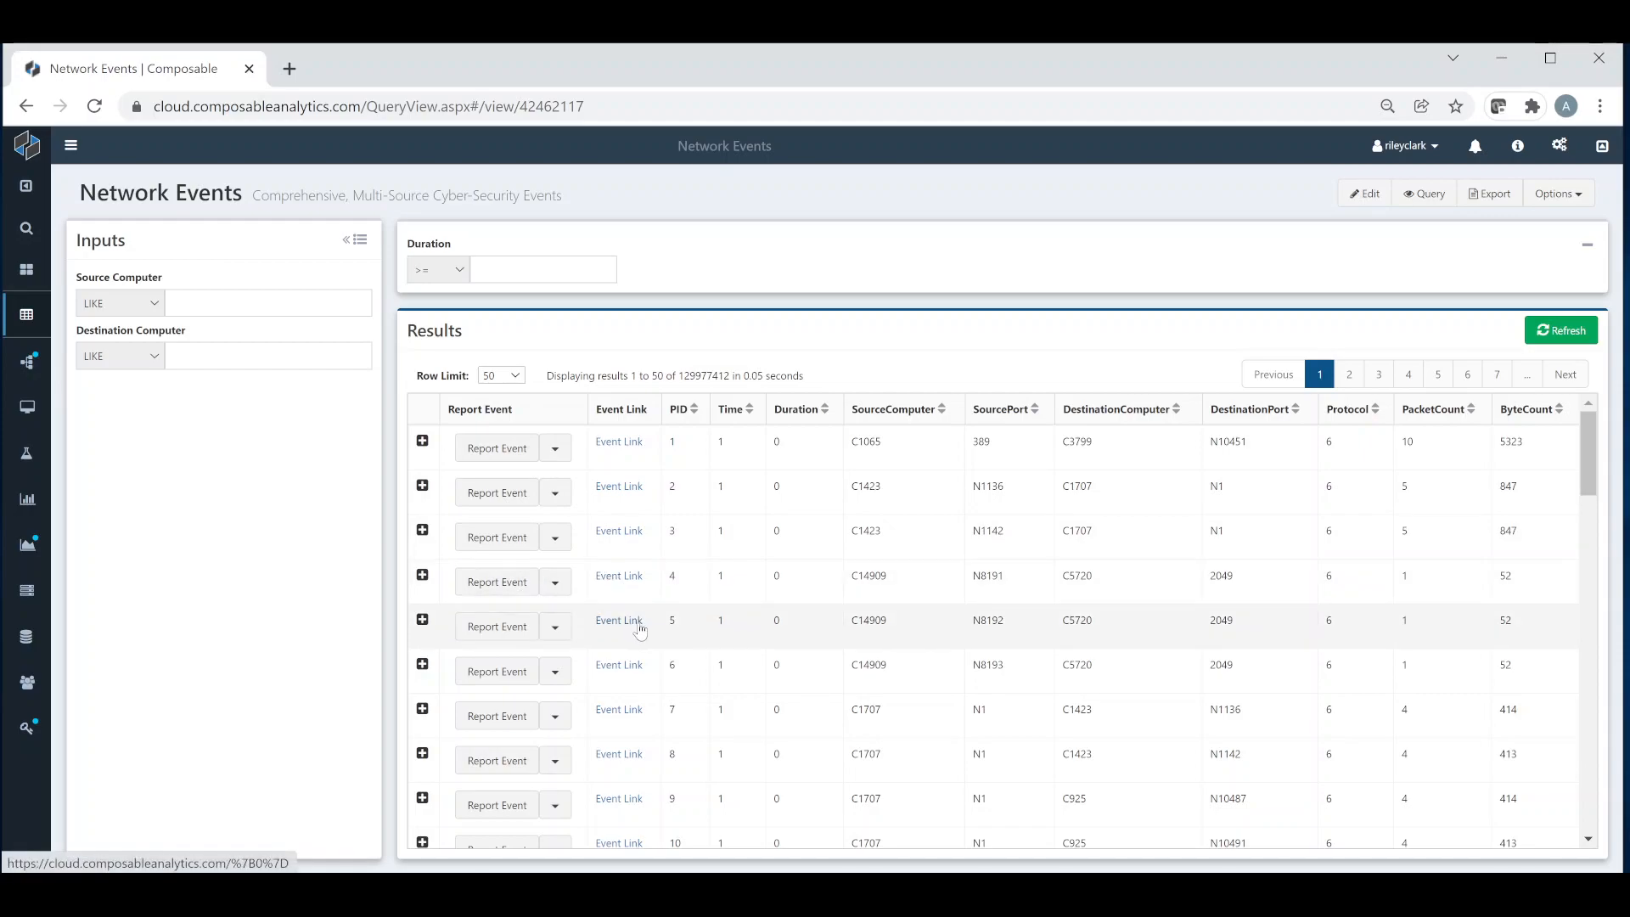
Step: Expand the PID 3 event and the PID 4 row in its subquery to examine the nested adventuretest table
click(423, 531)
scroll(535, 543, down, 1)
scroll(541, 552, down, 3)
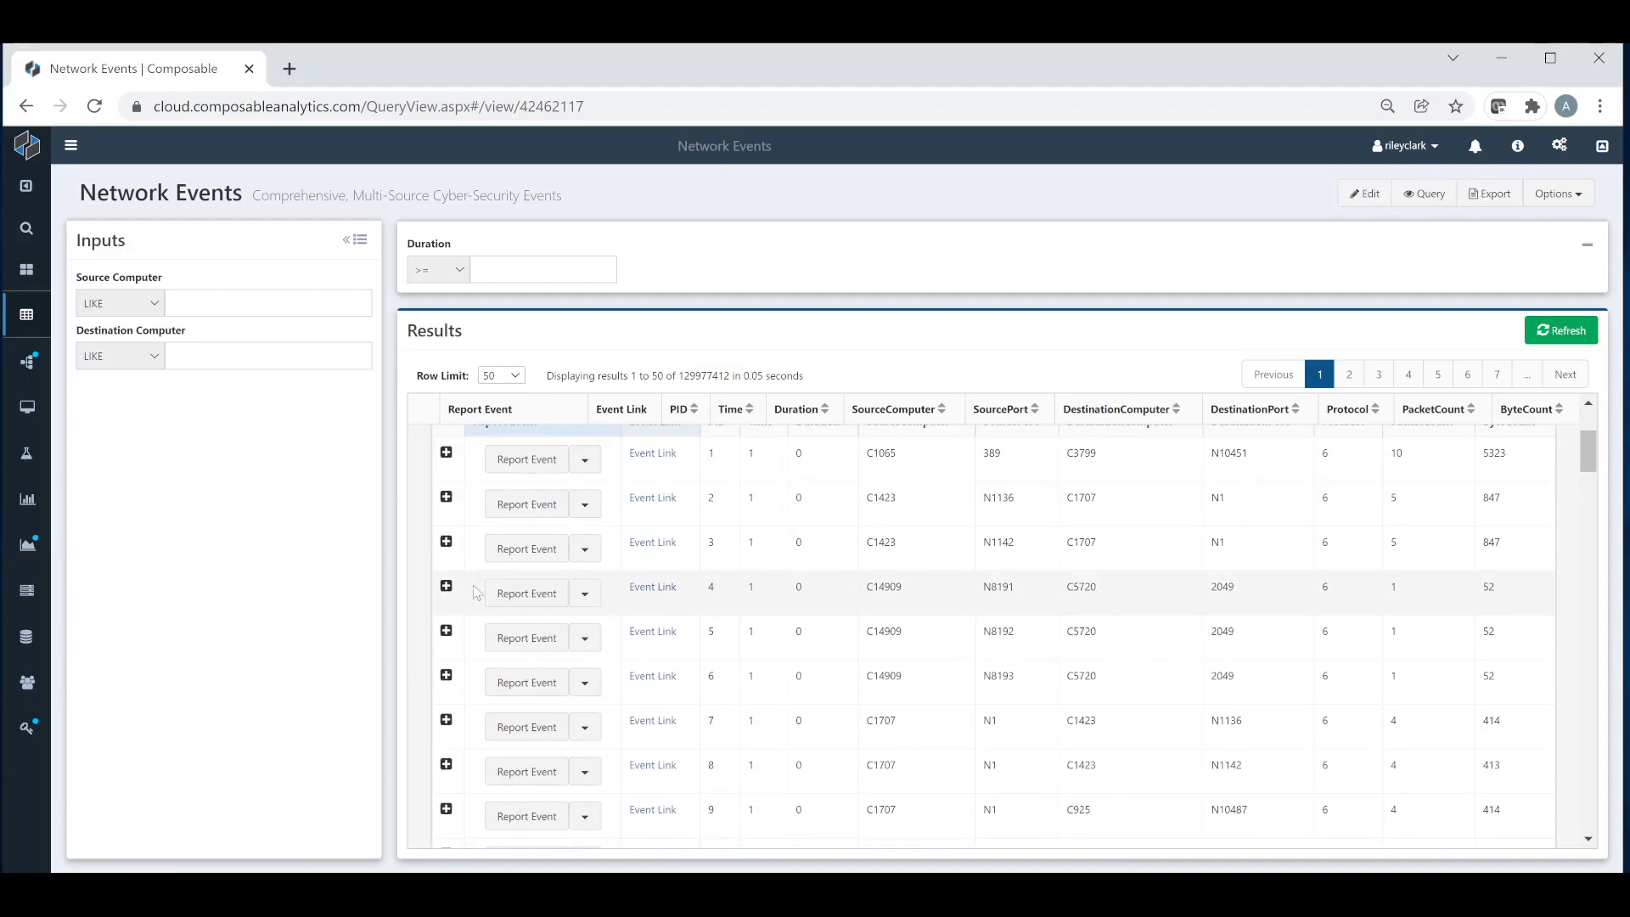
click(446, 586)
scroll(762, 663, down, 3)
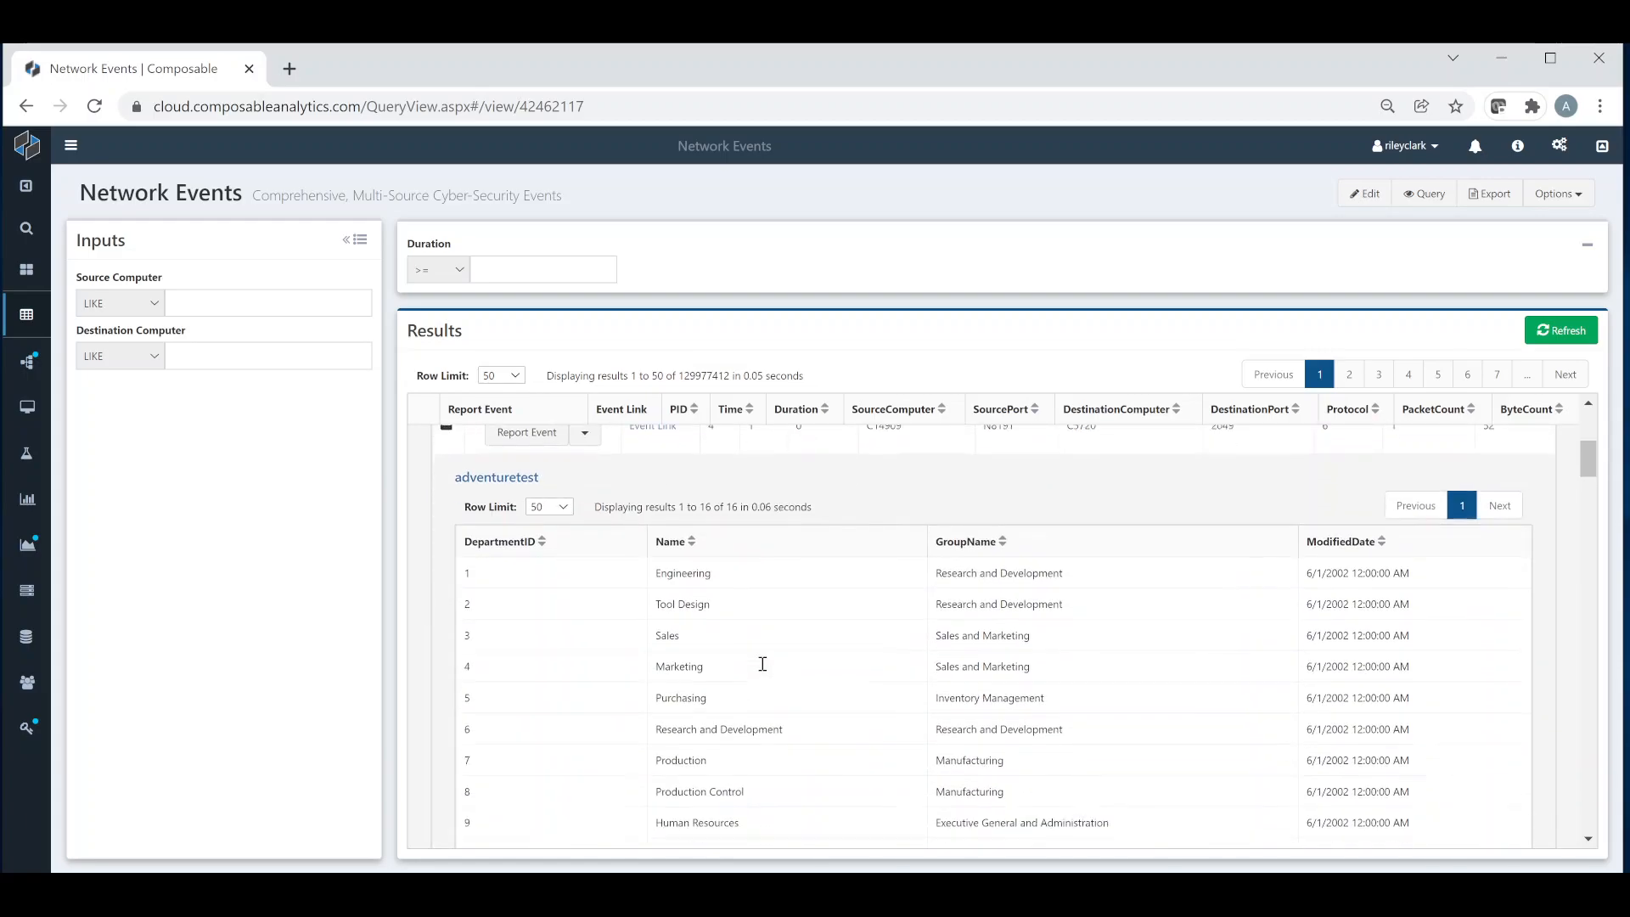
scroll(761, 659, up, 2)
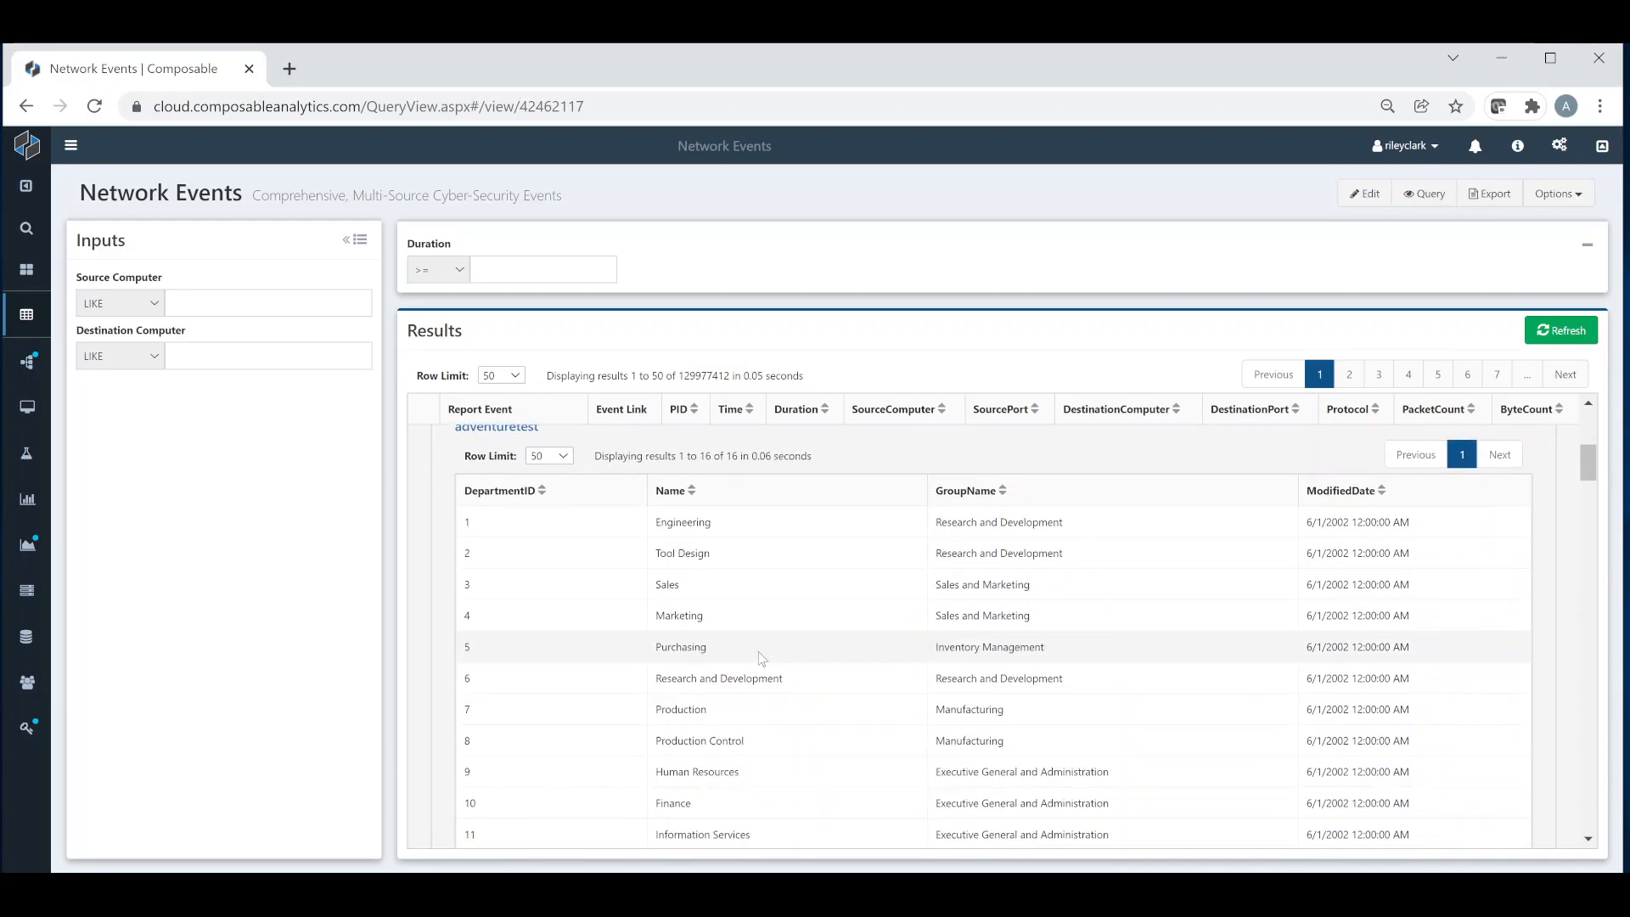
scroll(728, 647, up, 2)
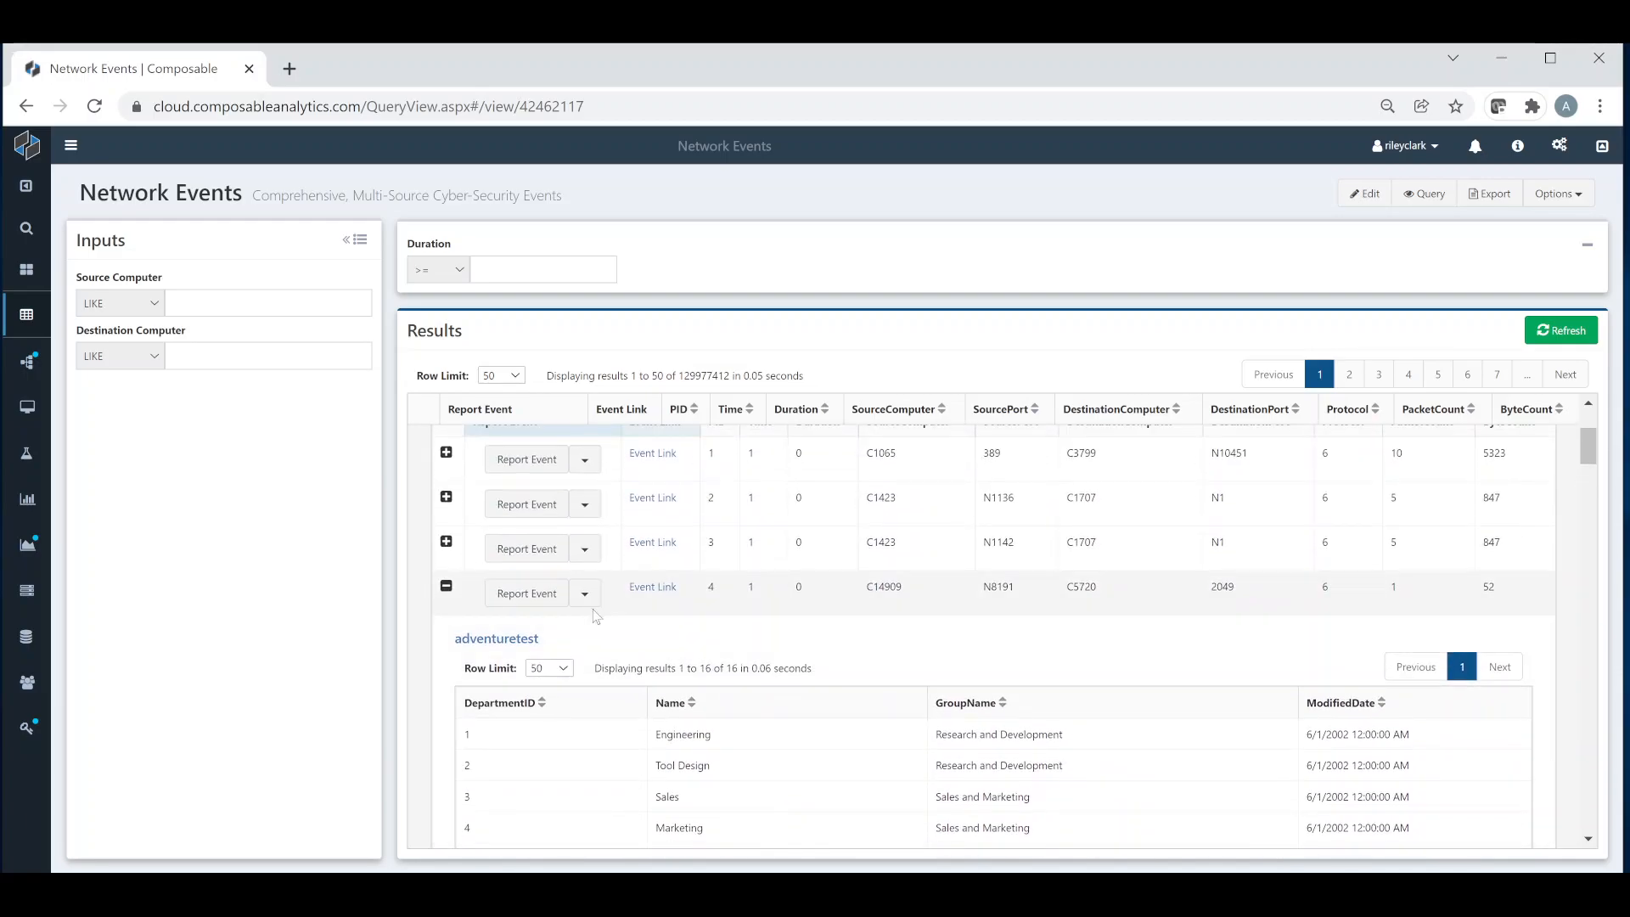
Step: Examine the nested table under the PID 2 subquery row, and collapse the expanded rows including the parent PID 3 event
click(446, 499)
scroll(764, 594, down, 2)
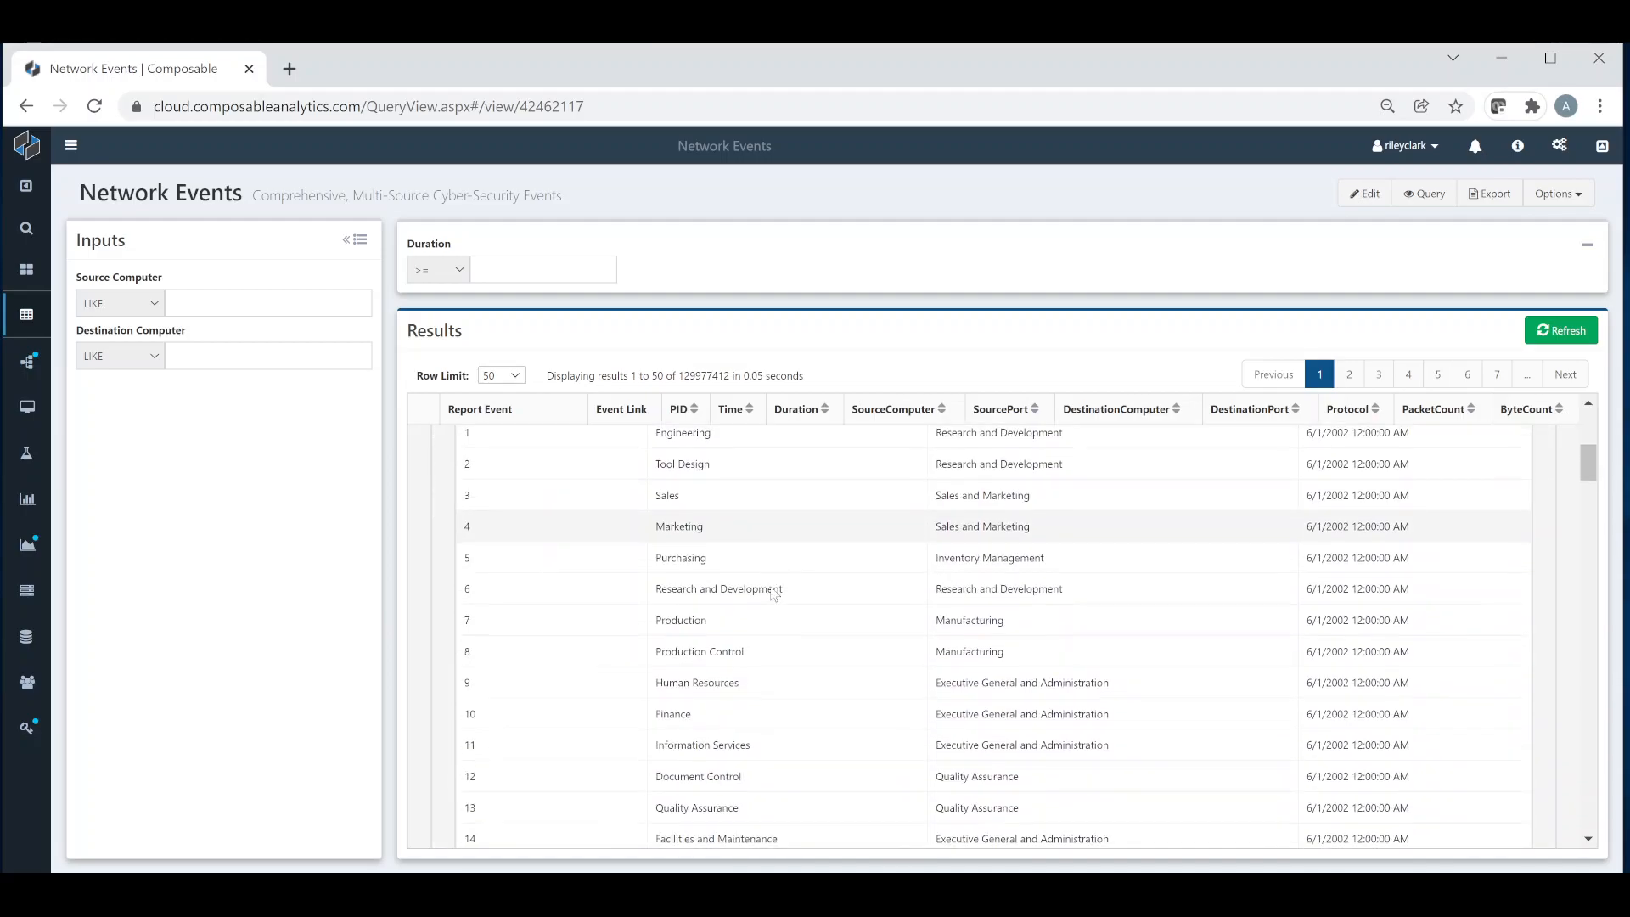
scroll(751, 581, up, 2)
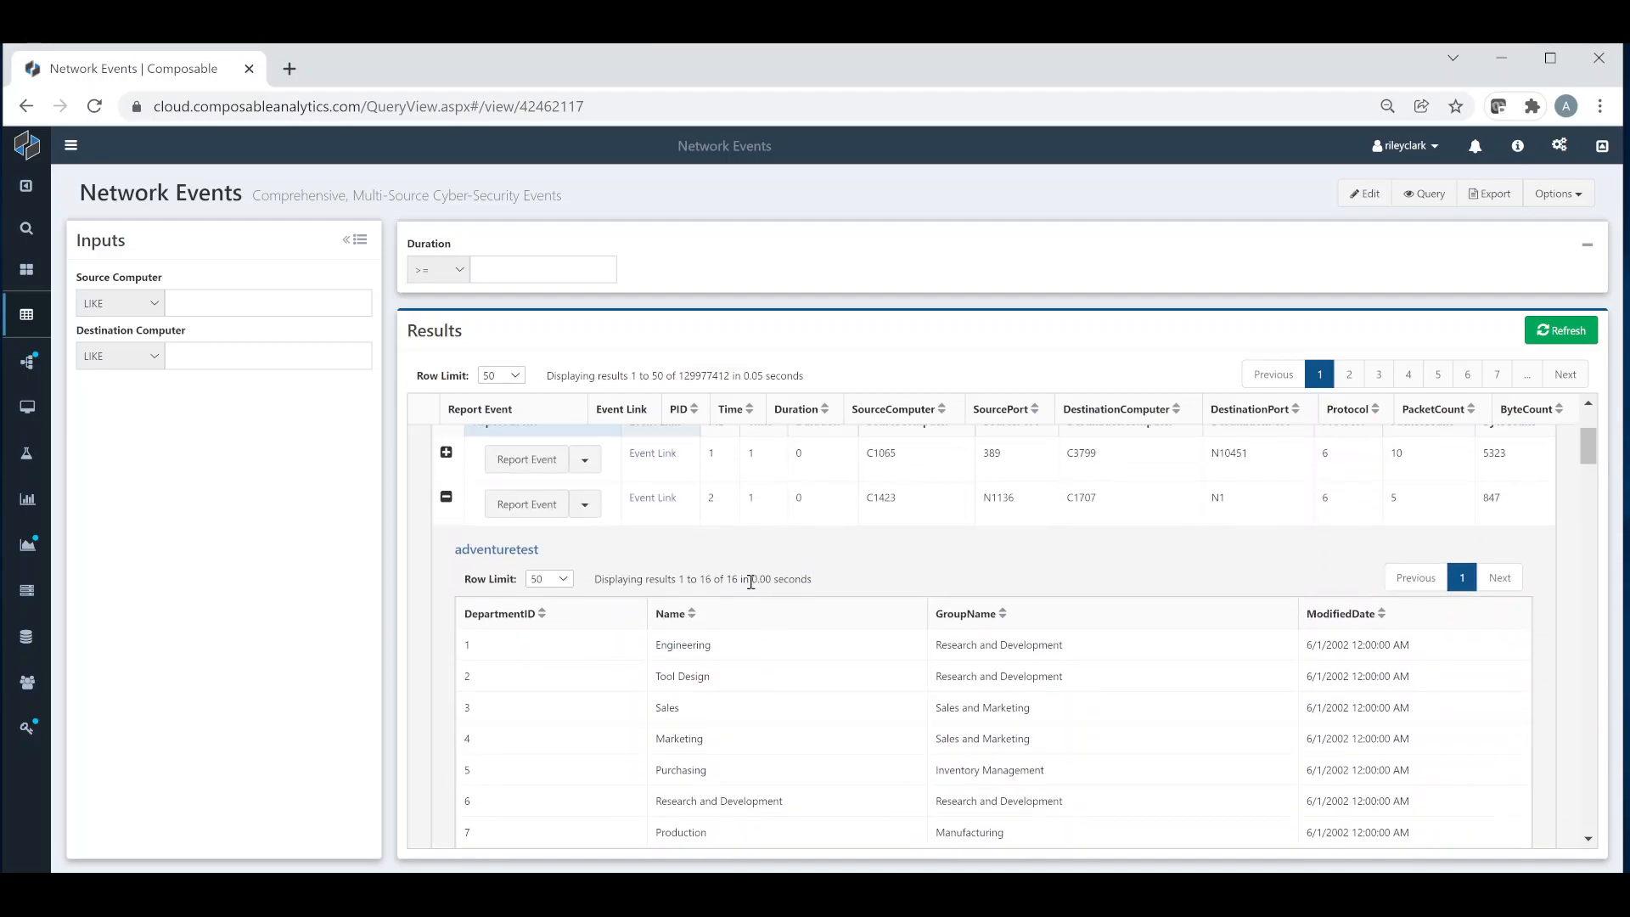
click(447, 500)
click(446, 541)
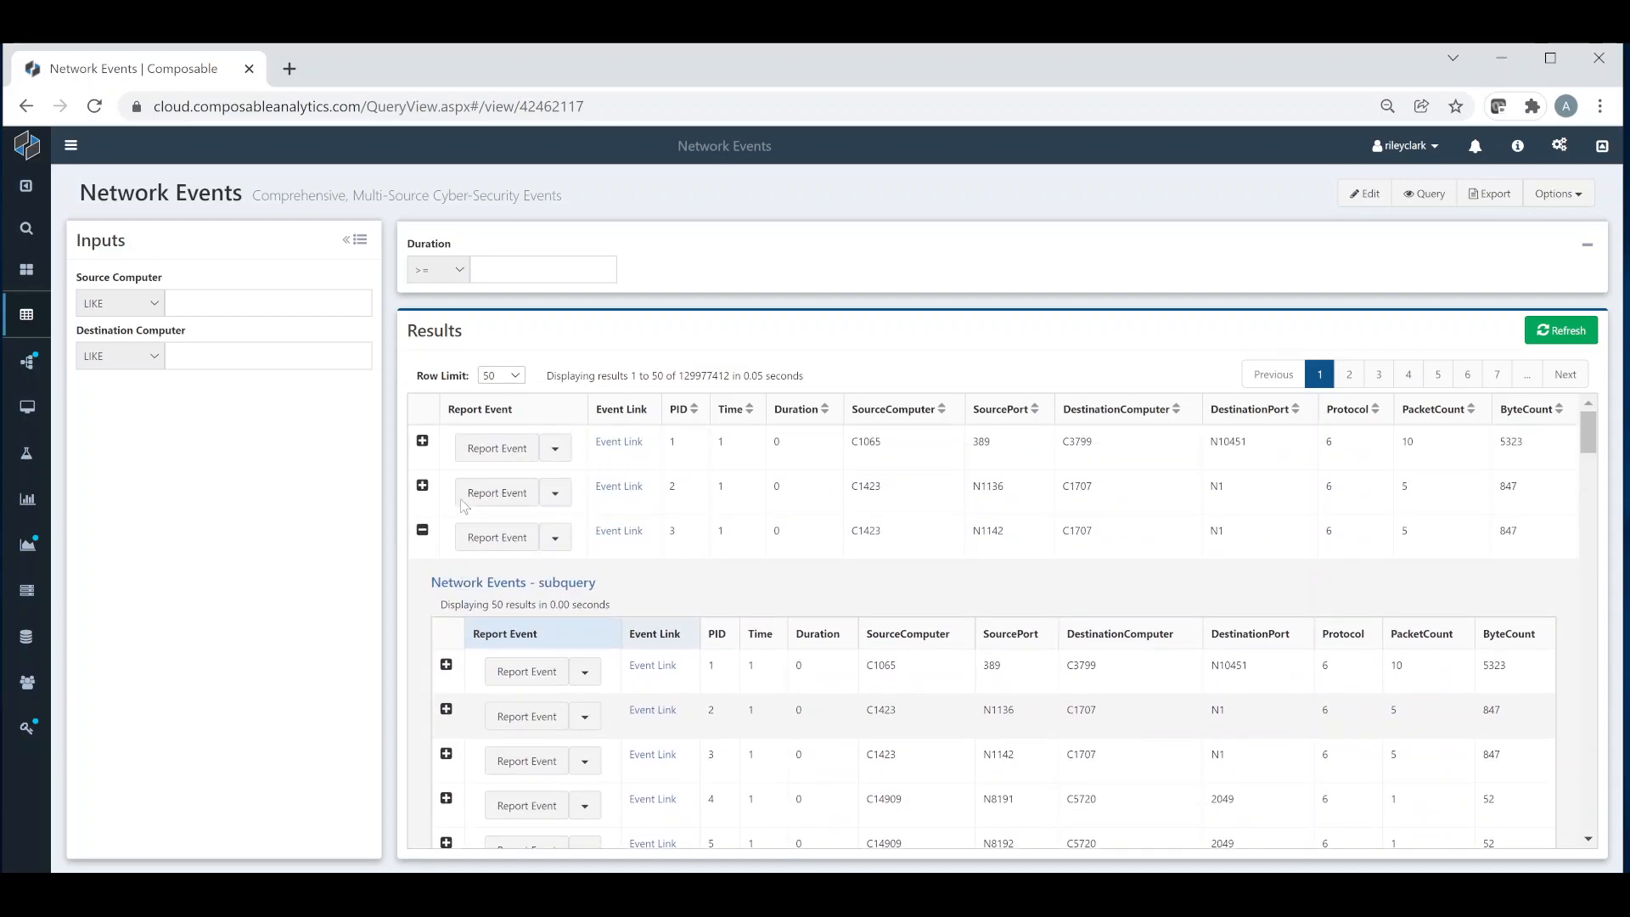
click(423, 533)
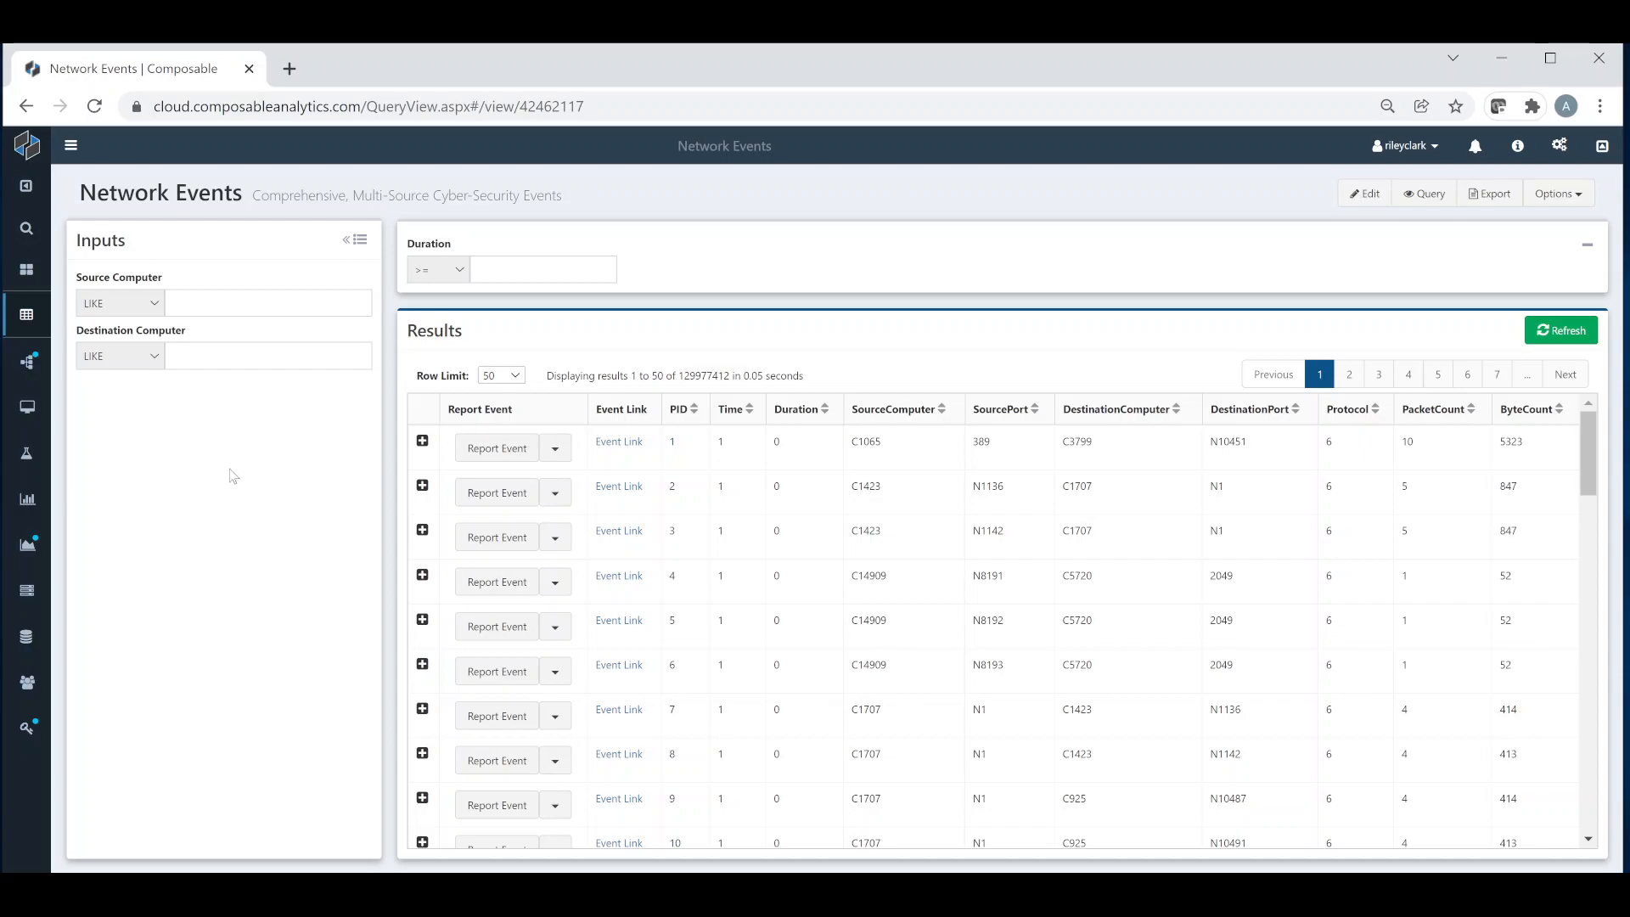
Step: Create a new QueryView and name it Network Flow Events
mouse_move(40, 331)
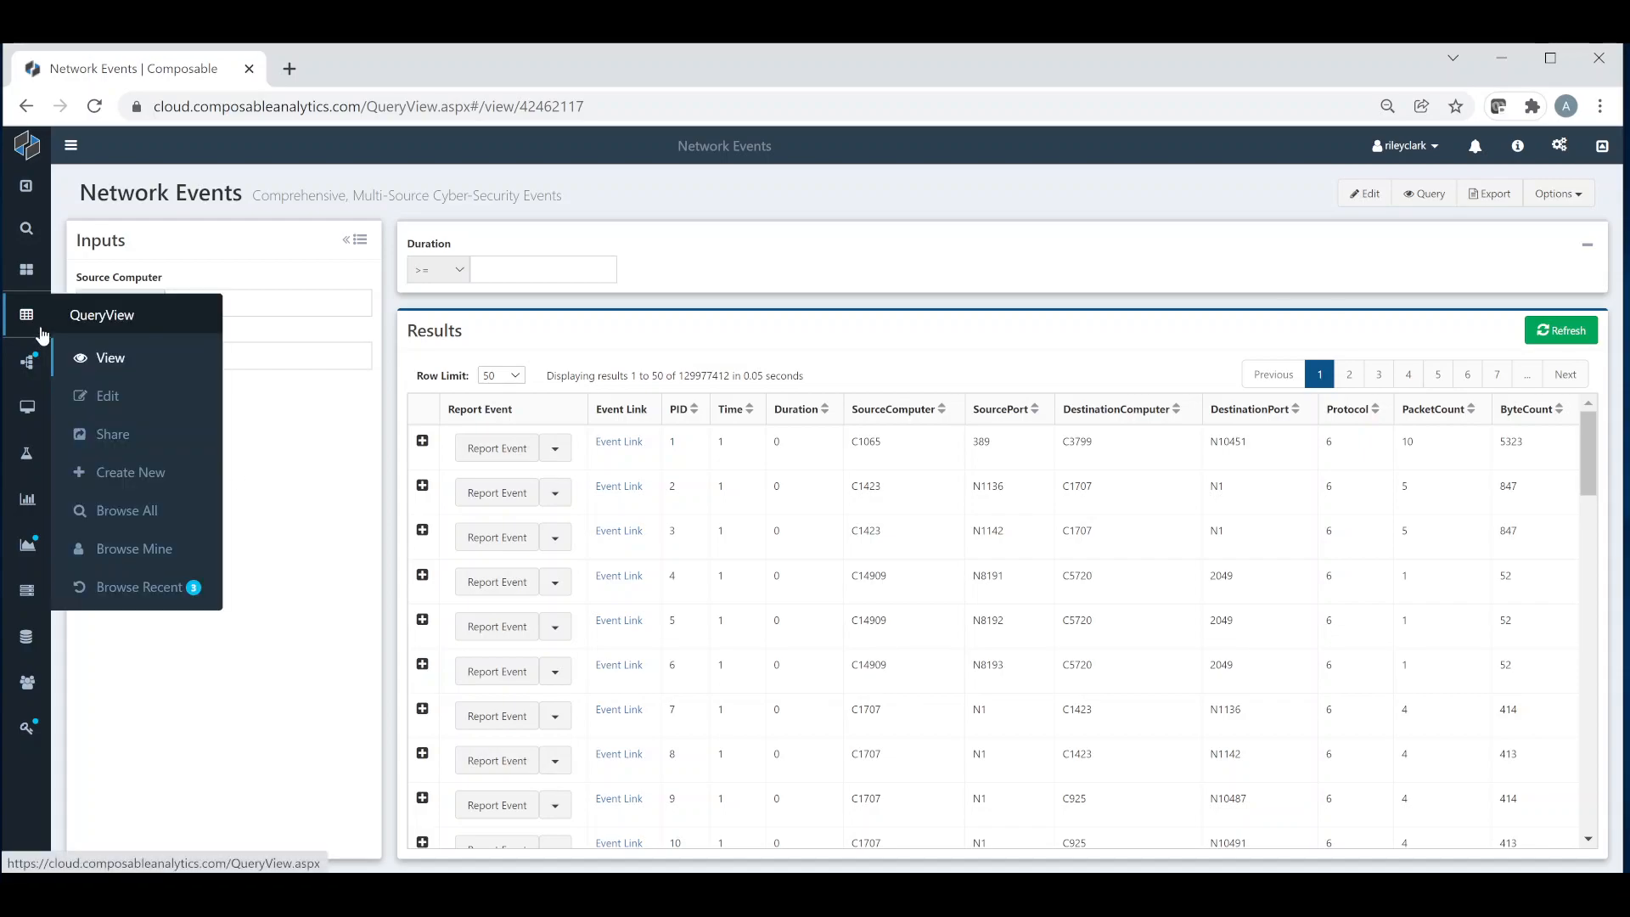
click(161, 478)
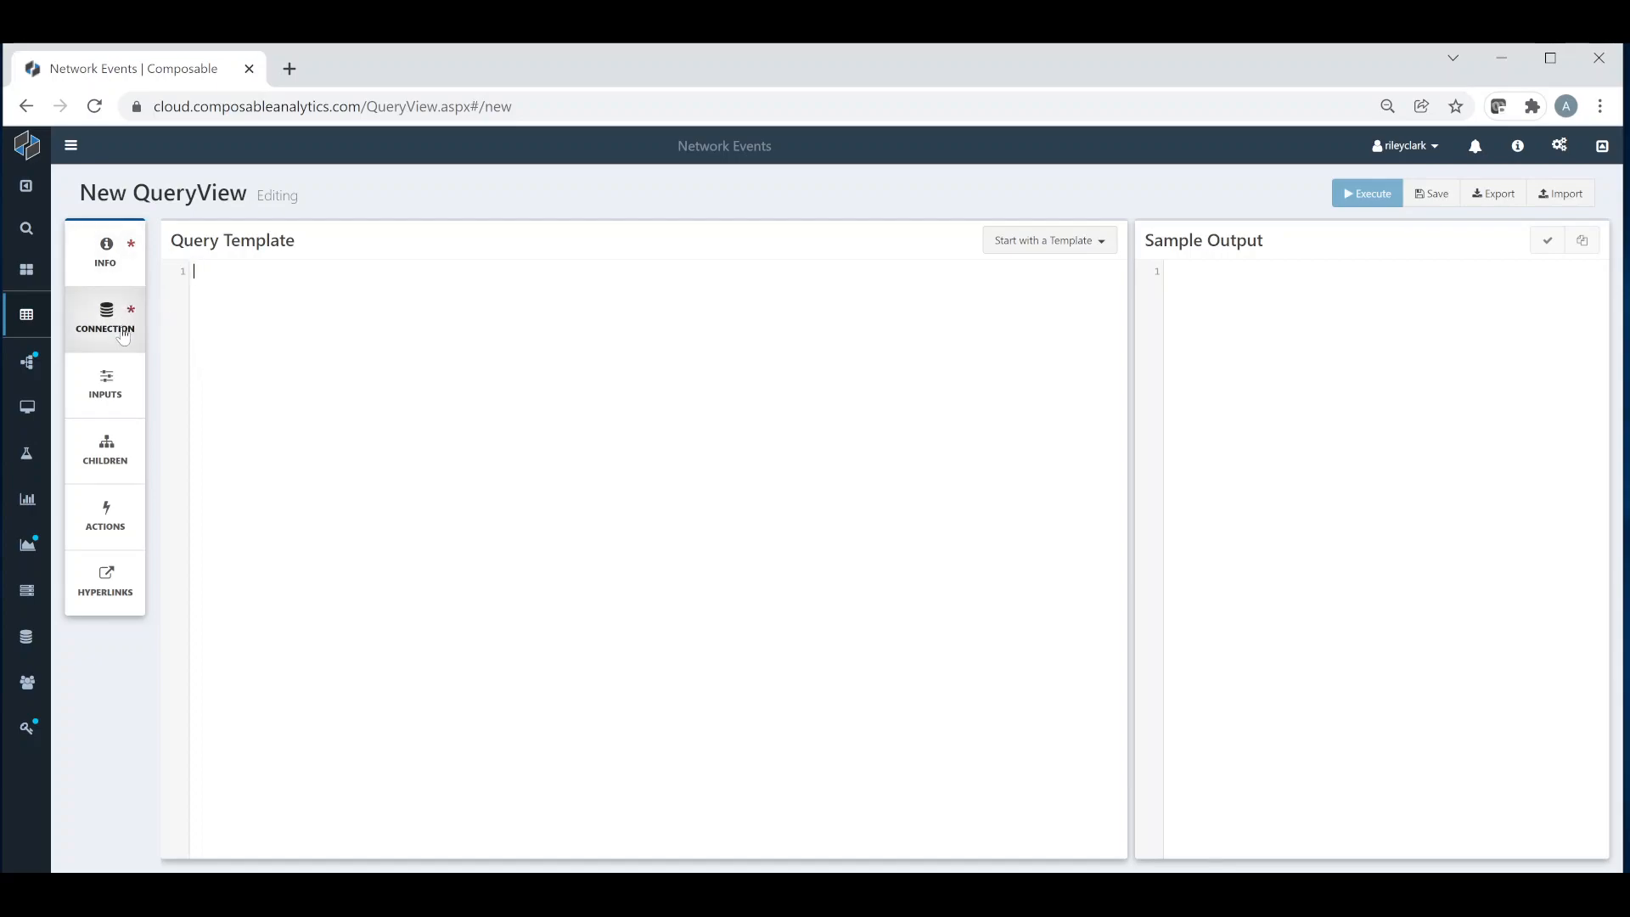
click(119, 272)
click(467, 325)
text(Network Flow Events)
click(361, 522)
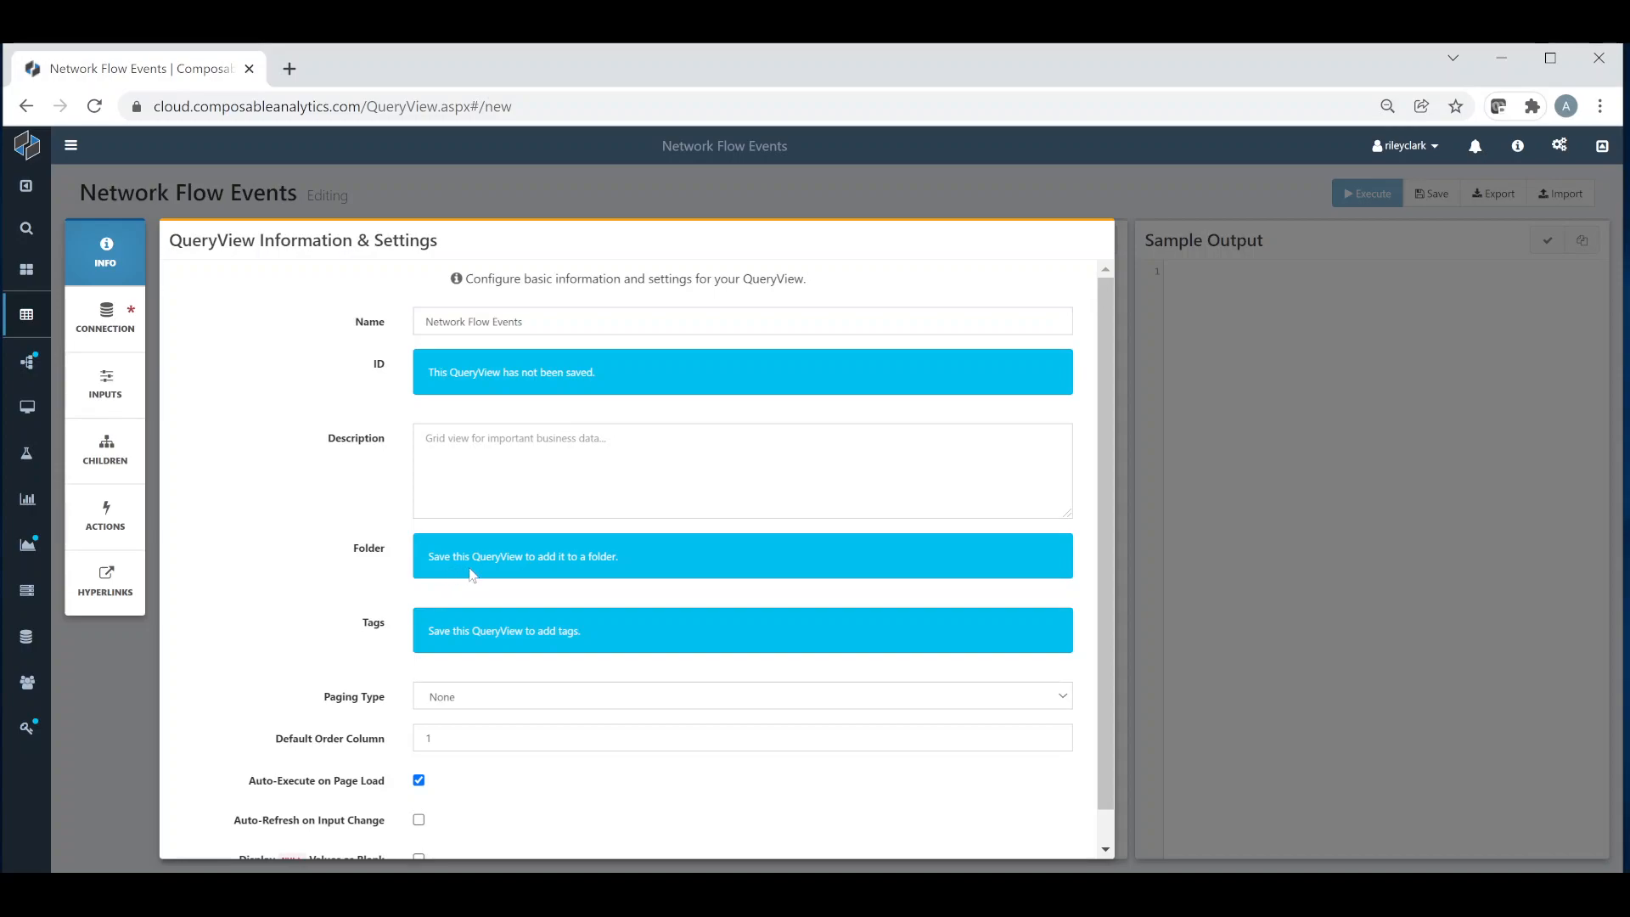
Step: Set the QueryView's paging type to Auto
scroll(475, 676, down, 1)
click(476, 671)
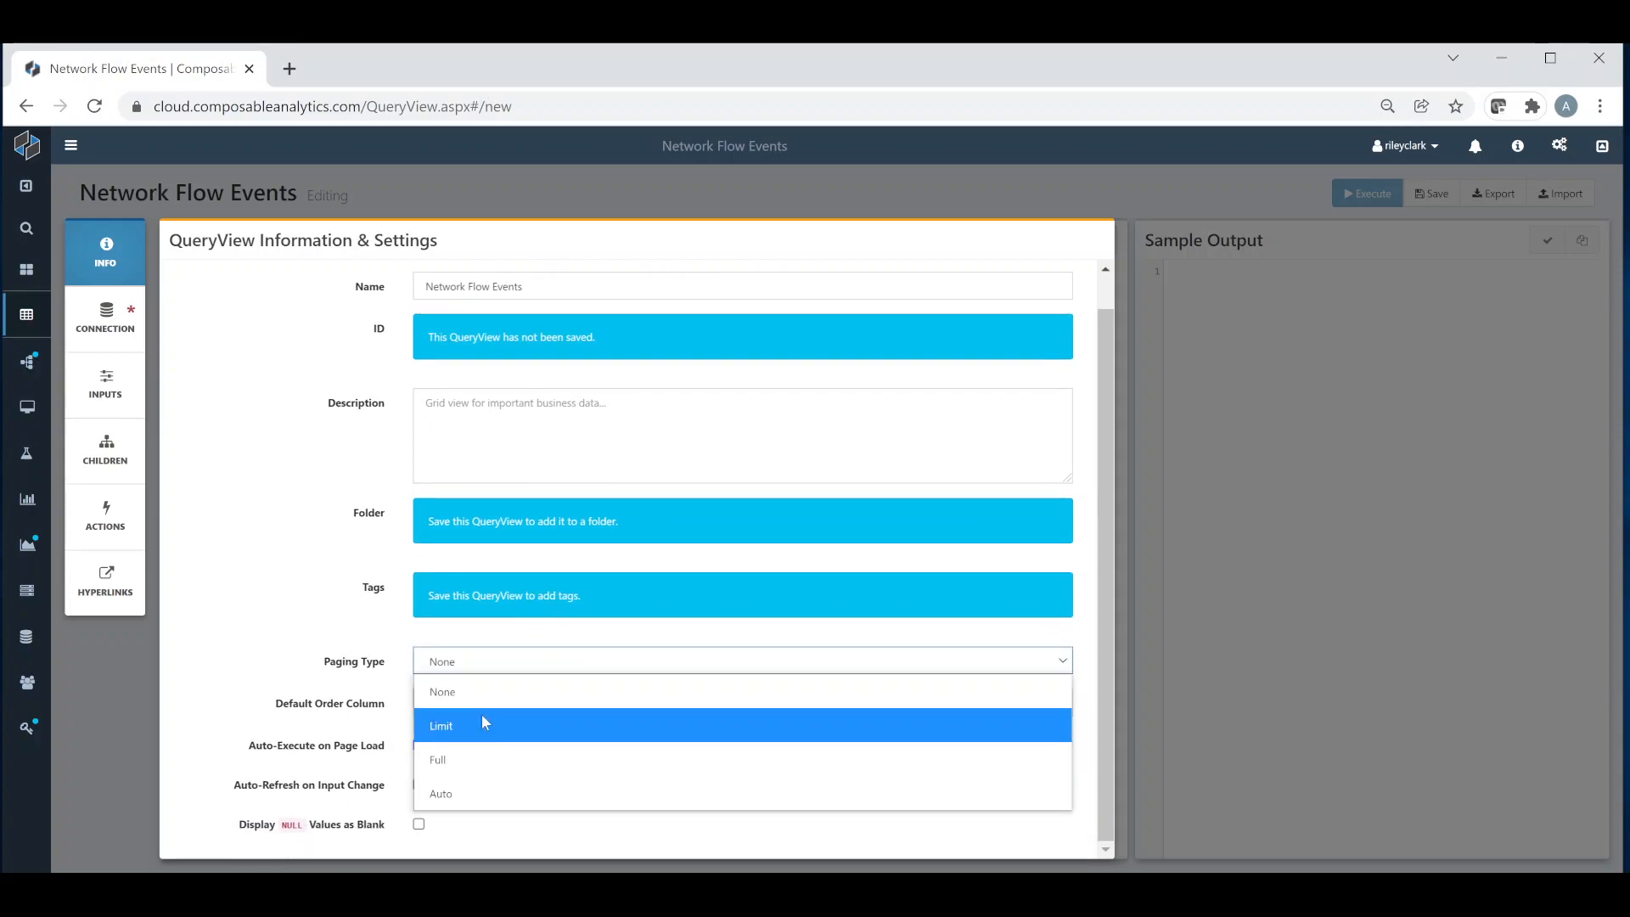
click(483, 785)
click(486, 790)
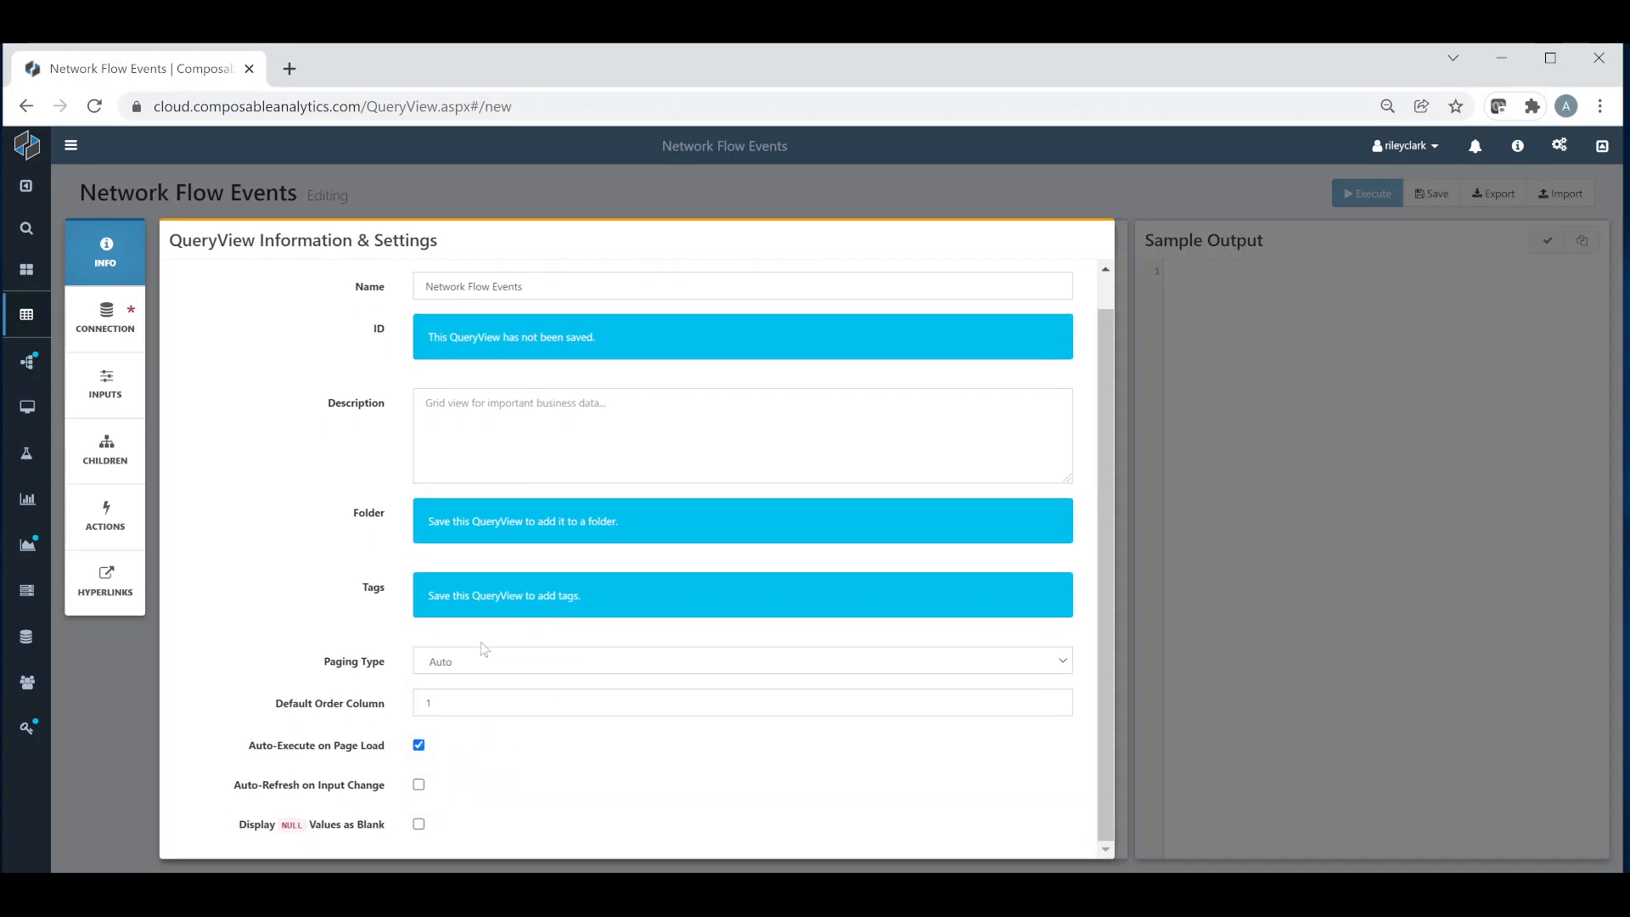
Step: Choose NetworkEvents as the QueryView's database connection
click(139, 340)
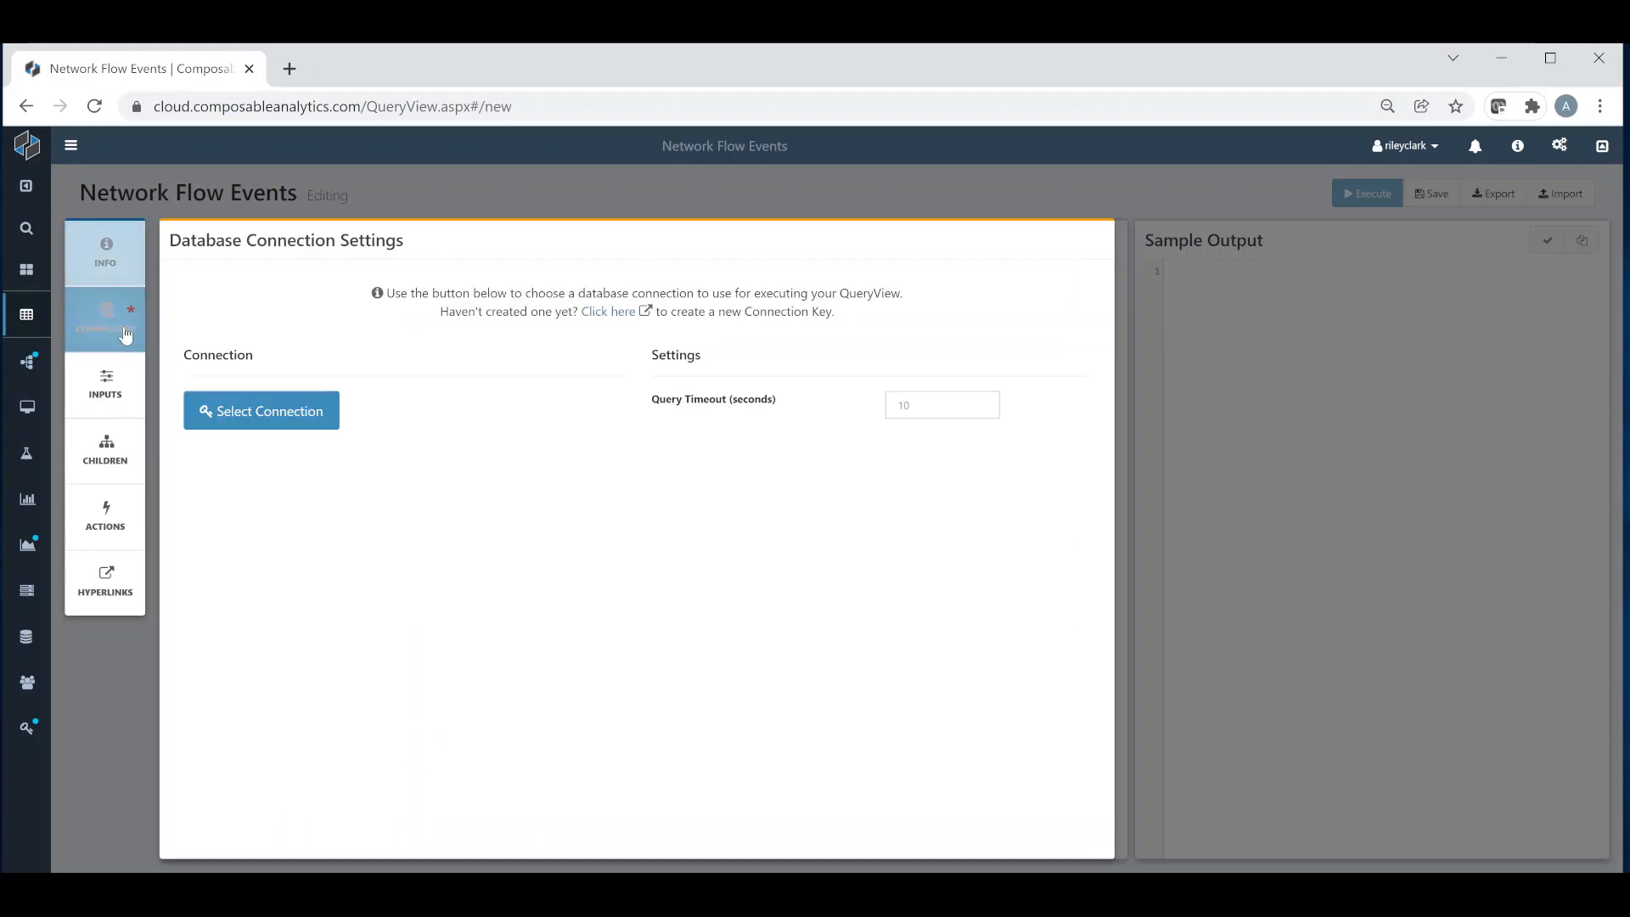
click(320, 426)
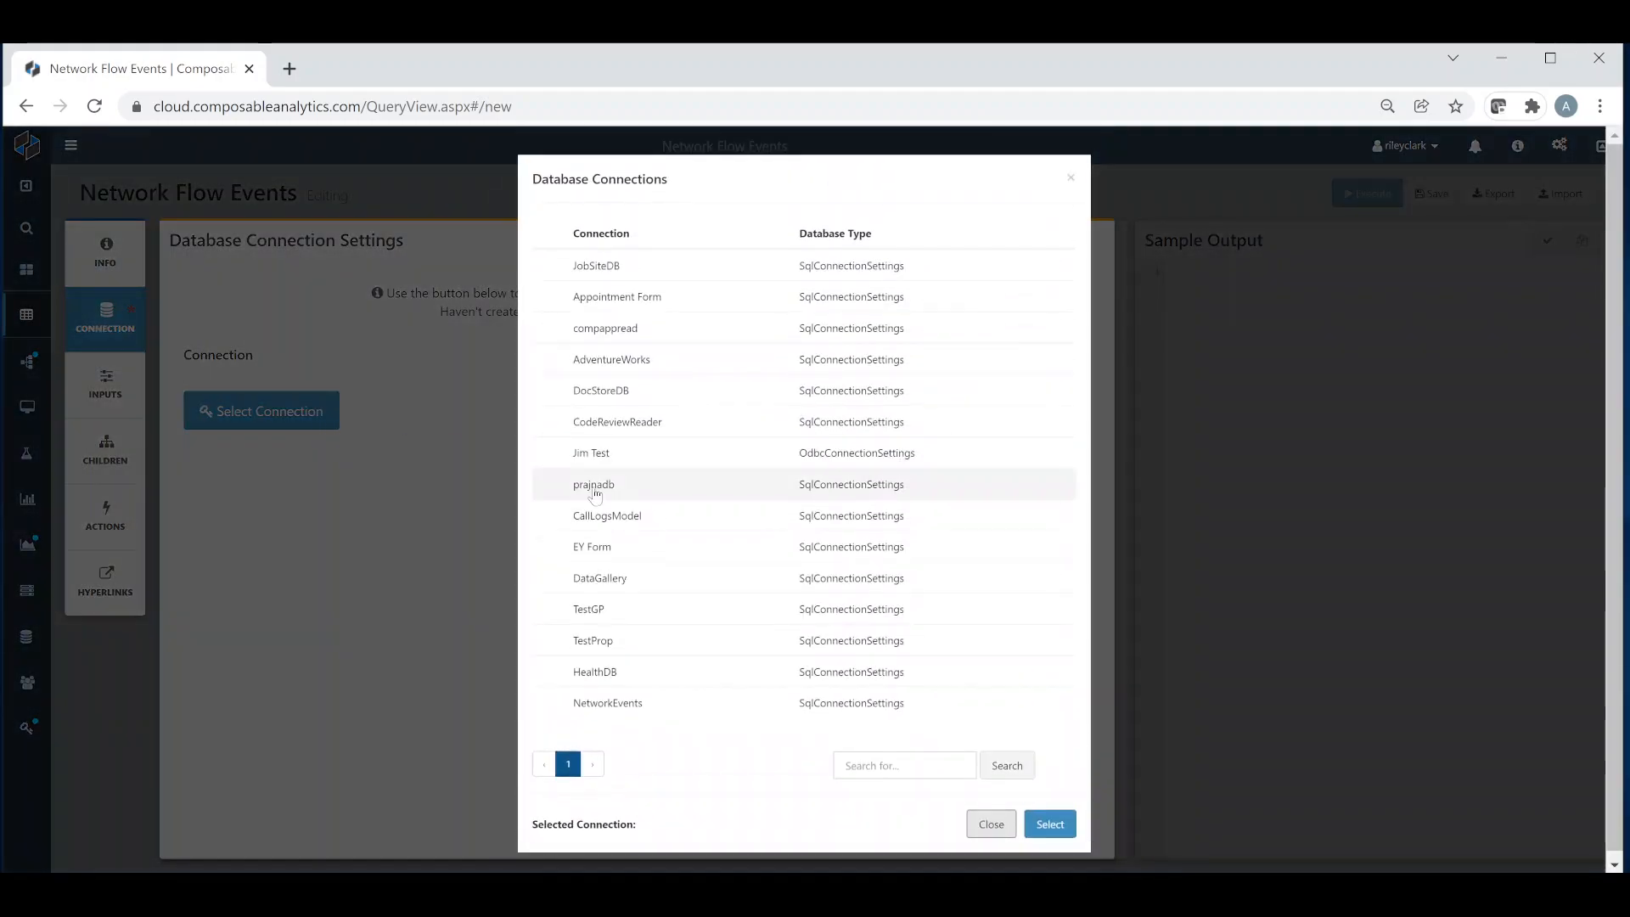
click(660, 700)
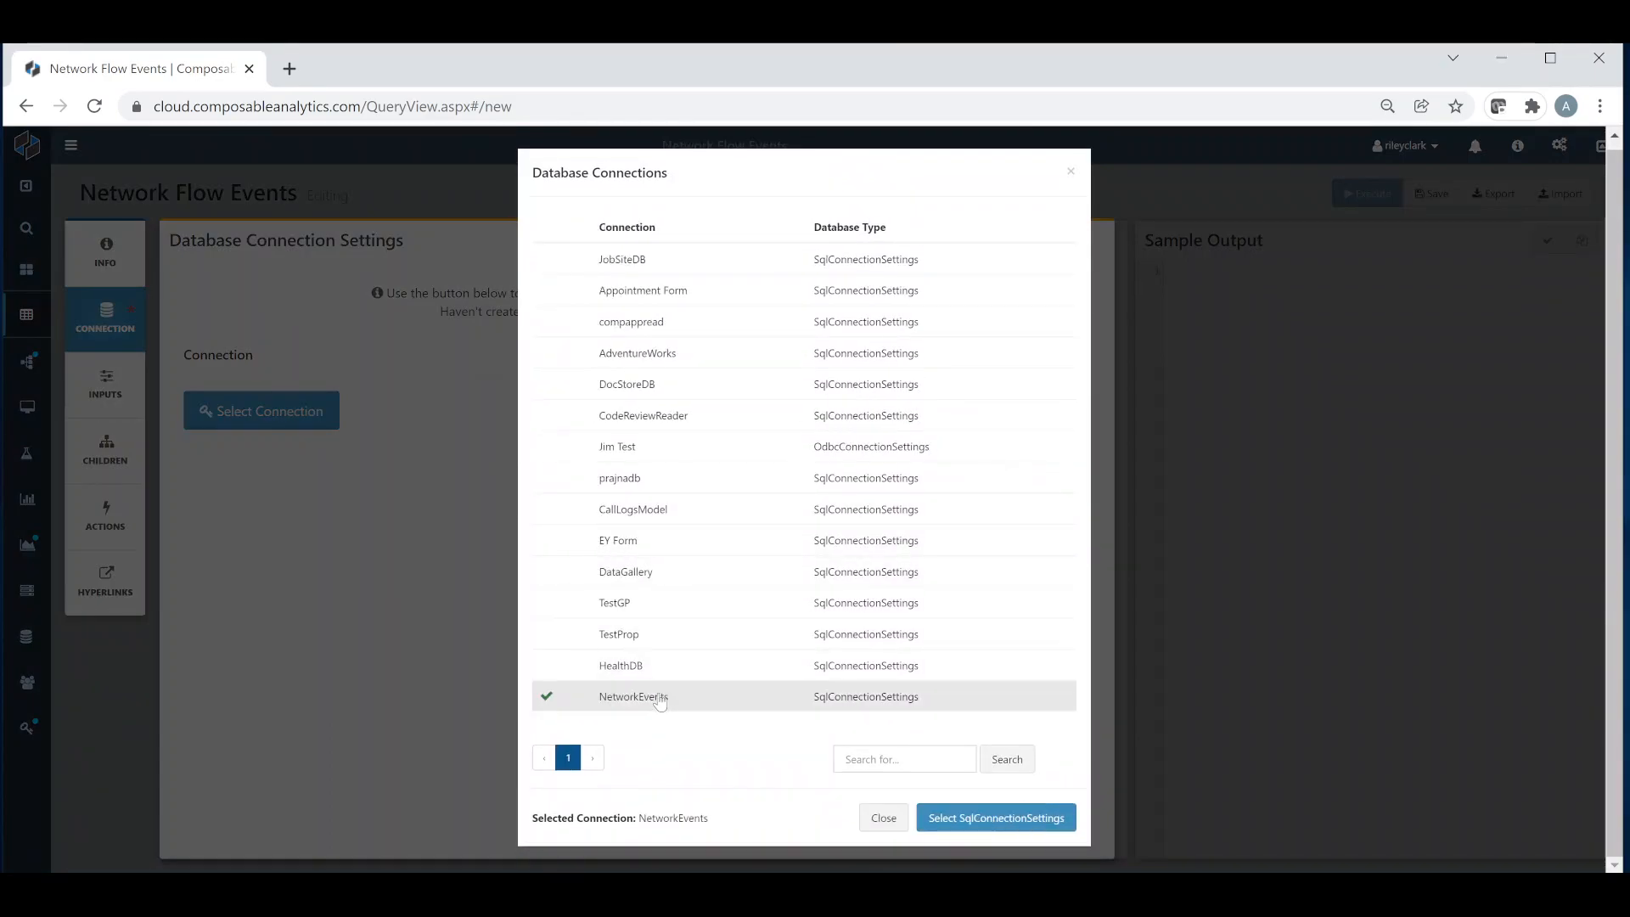
click(968, 819)
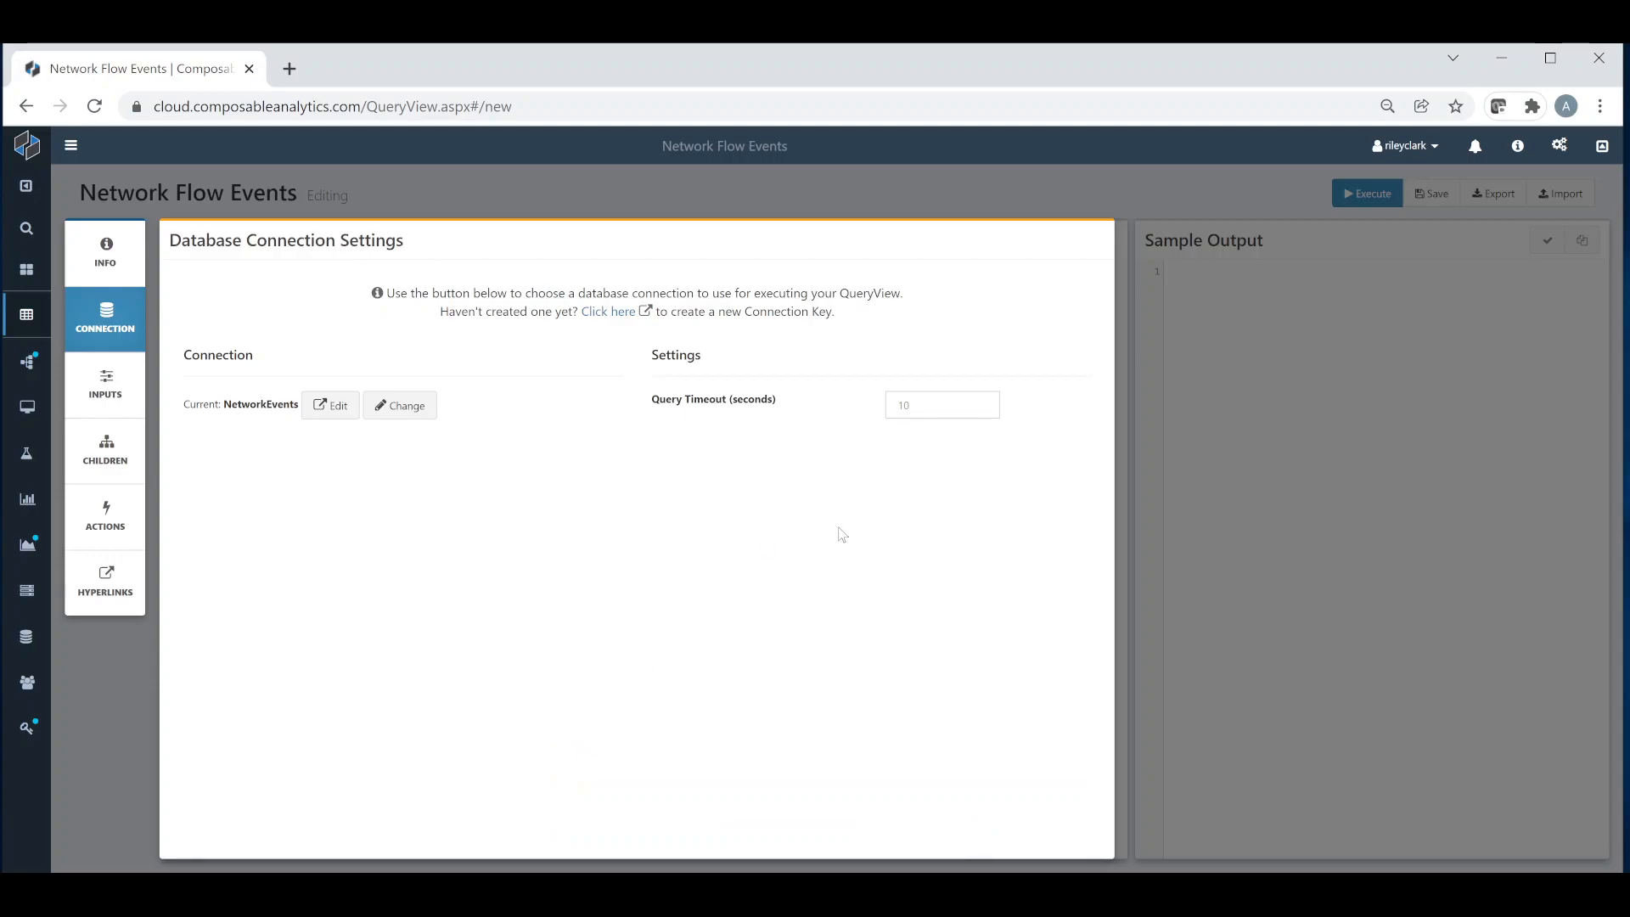
Step: Set the query timeout to 3600 seconds and close the connection settings
click(965, 414)
text(3600)
click(911, 477)
click(1175, 420)
Step: Write the query template as SELECT * FROM NetworkFlowEvents
click(515, 358)
text(SE)
key(Return)
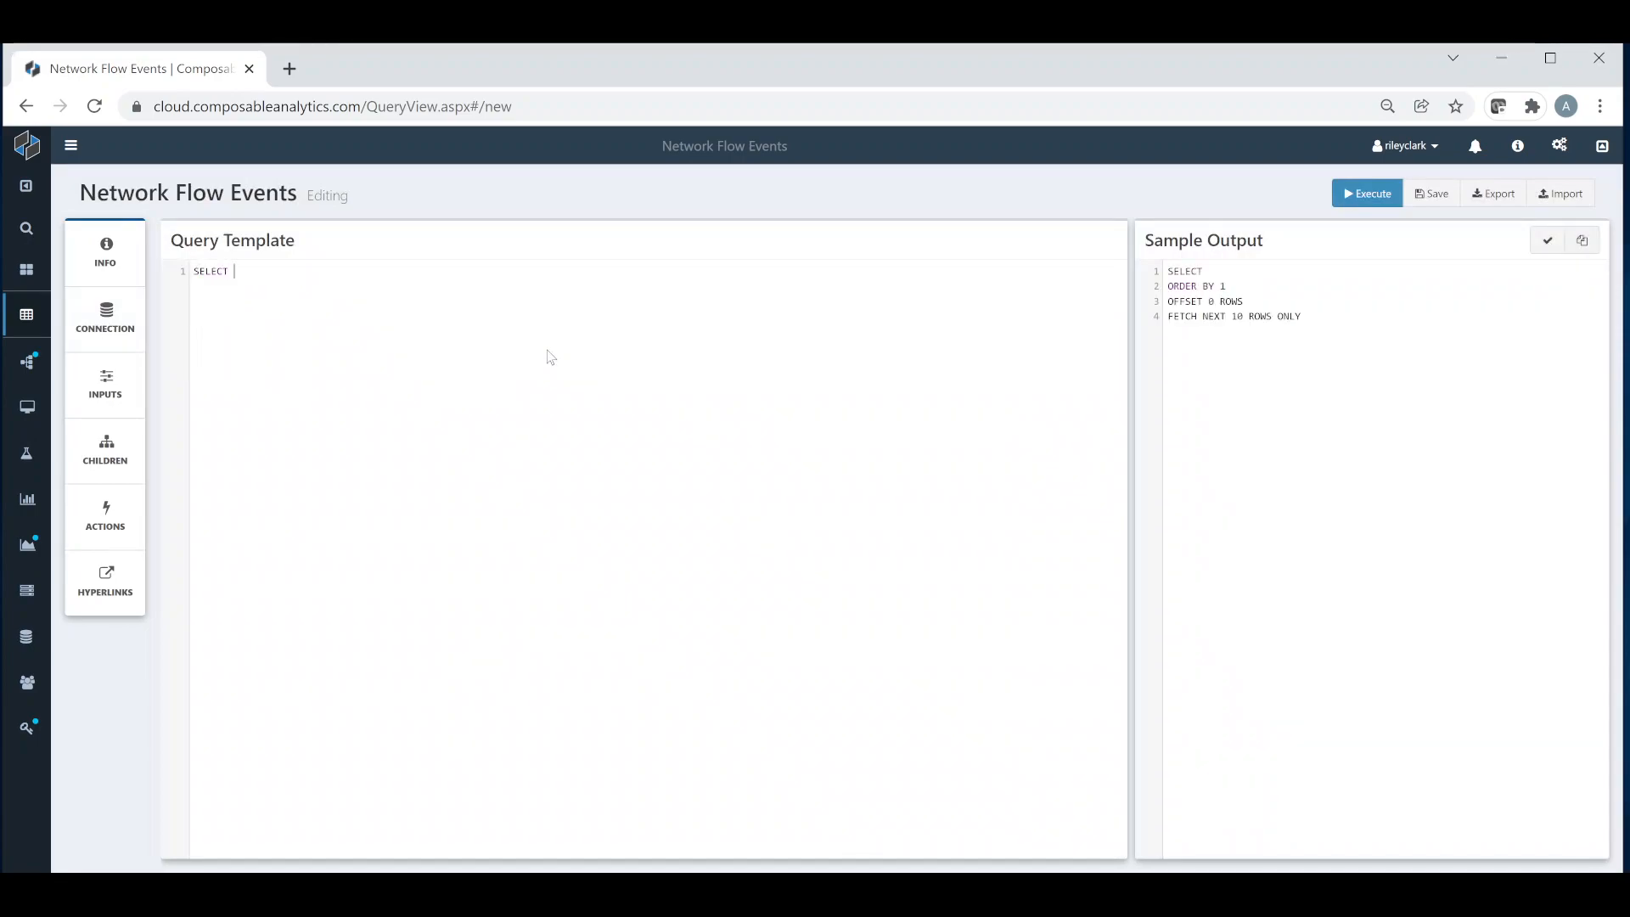
text(* FR)
key(Return)
text(Ne)
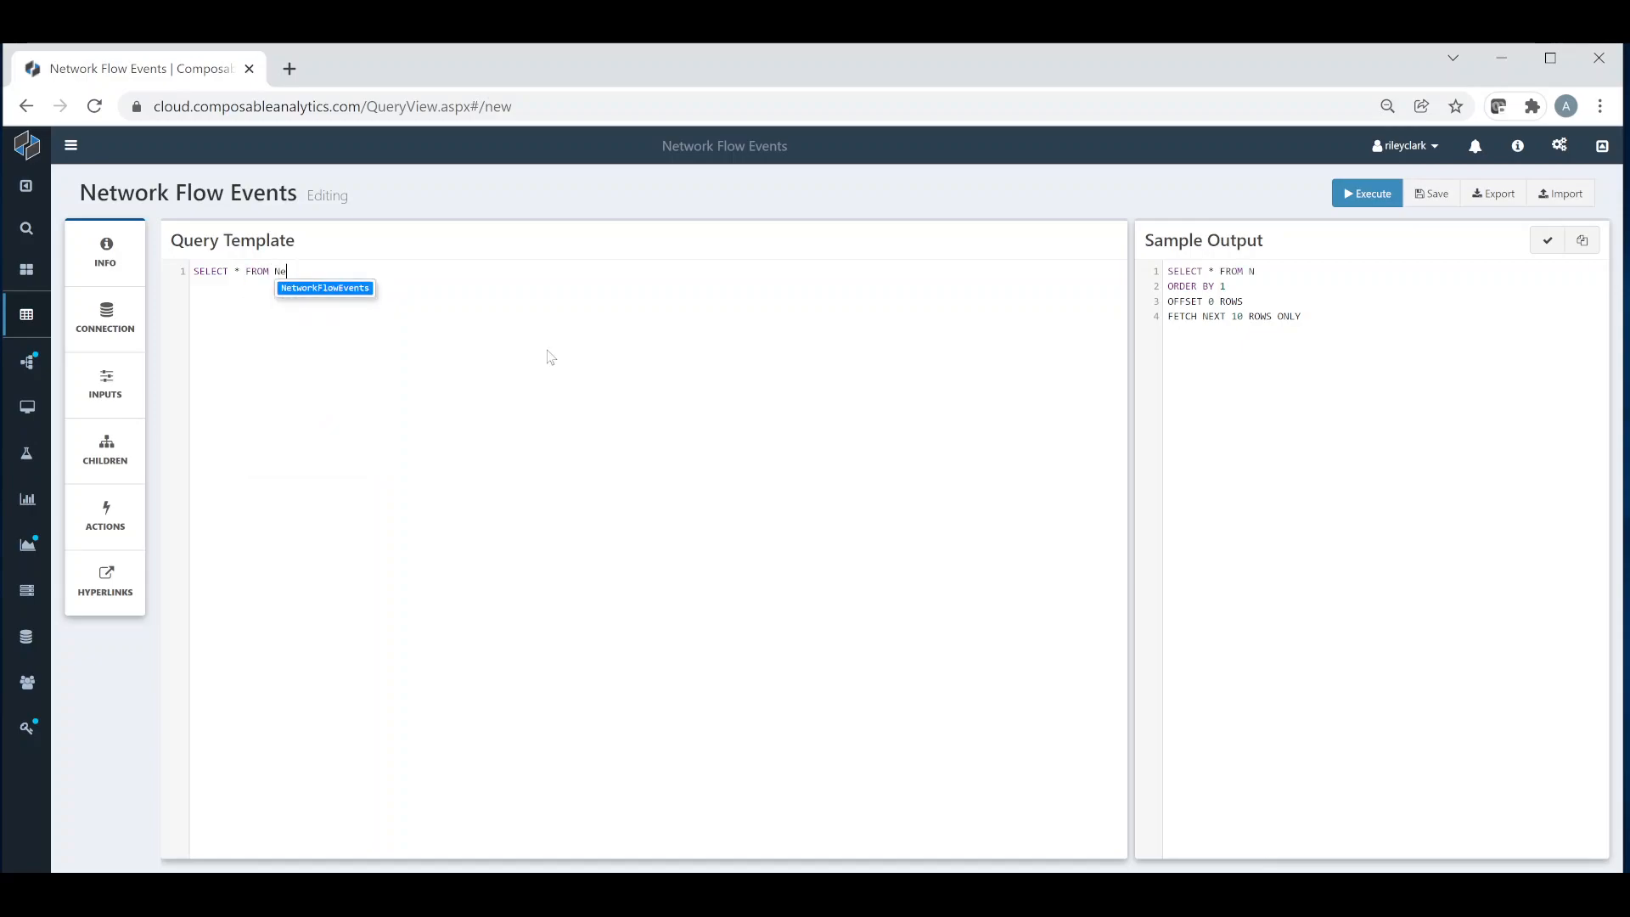
key(Return)
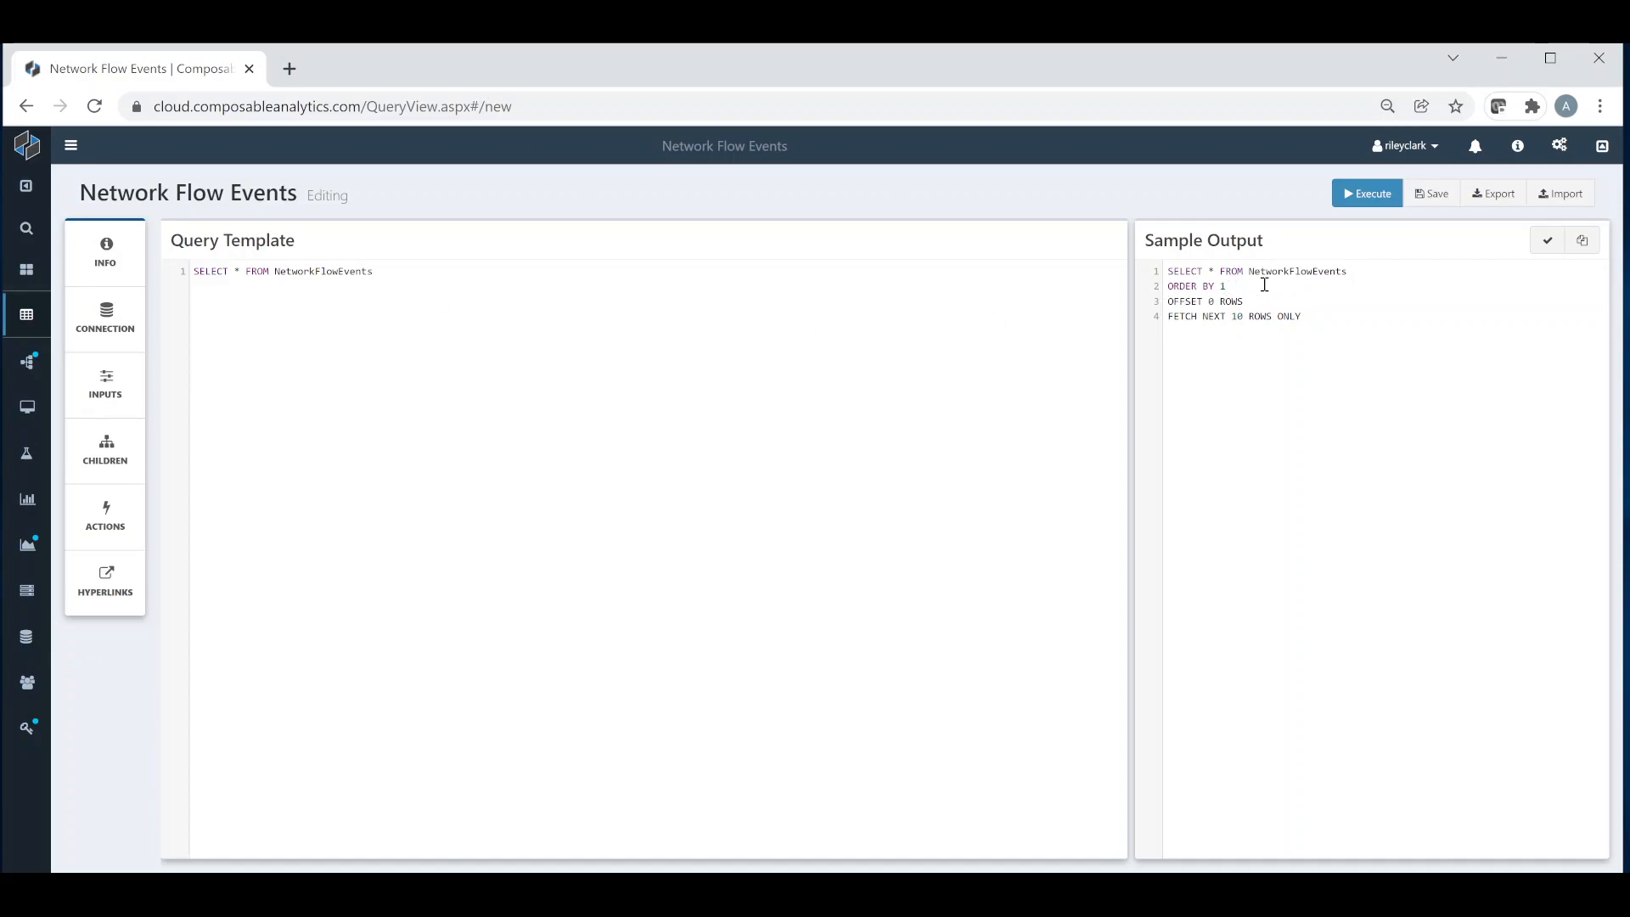
Step: Examine the sample output, comparing the base SELECT line with the automatically added ordering and paging clauses
drag(1372, 272, 1162, 270)
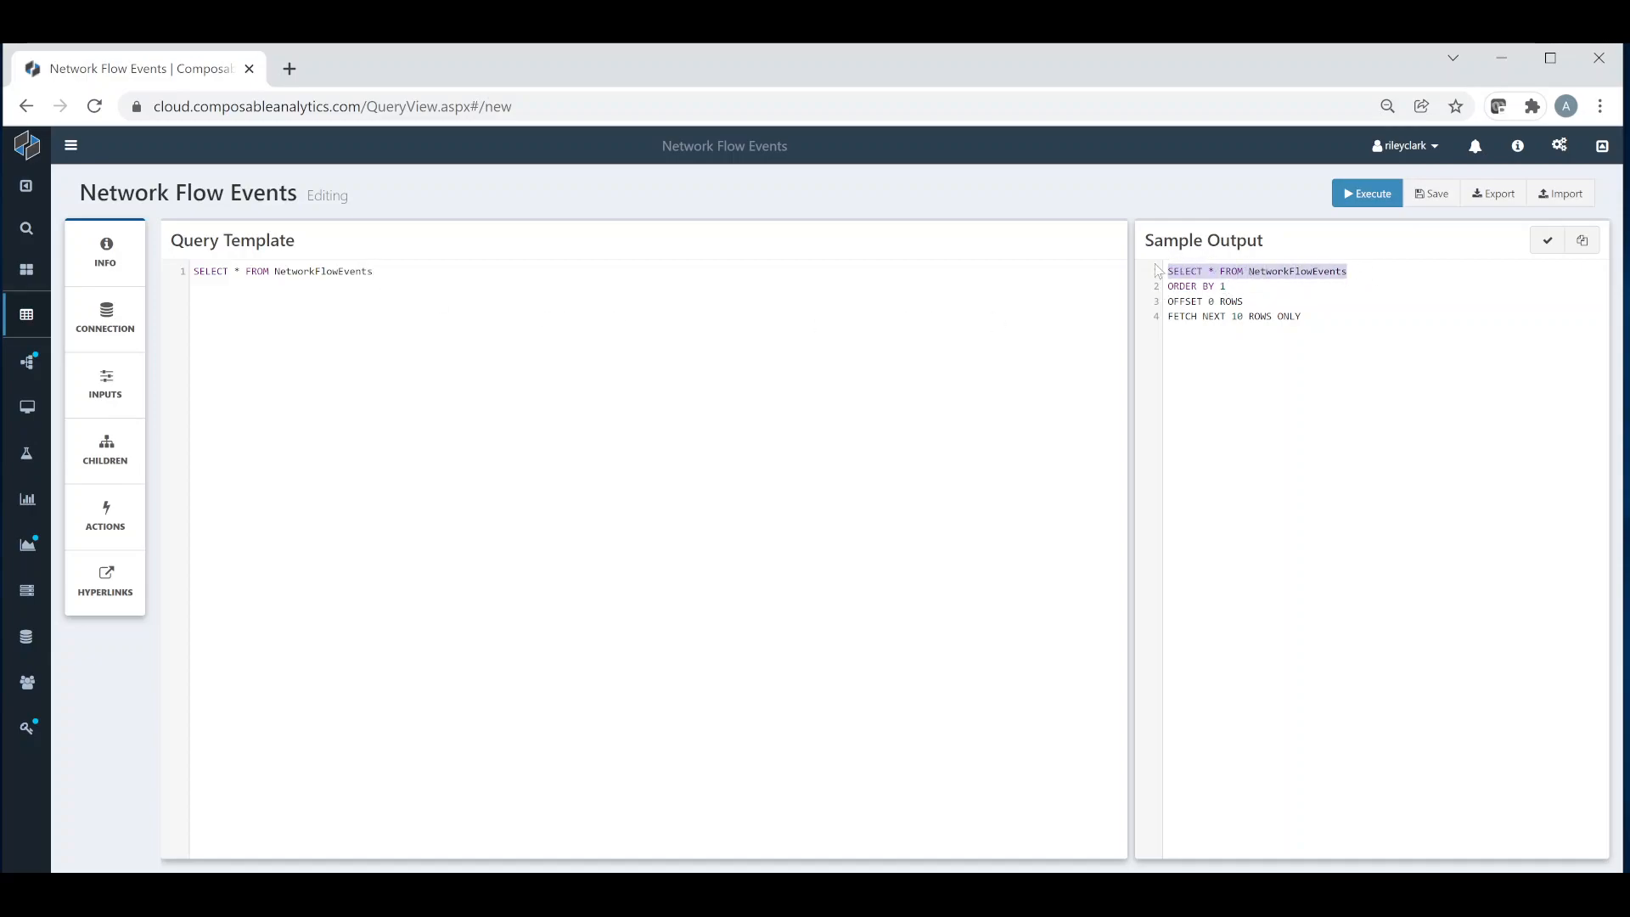
drag(1305, 317, 1167, 292)
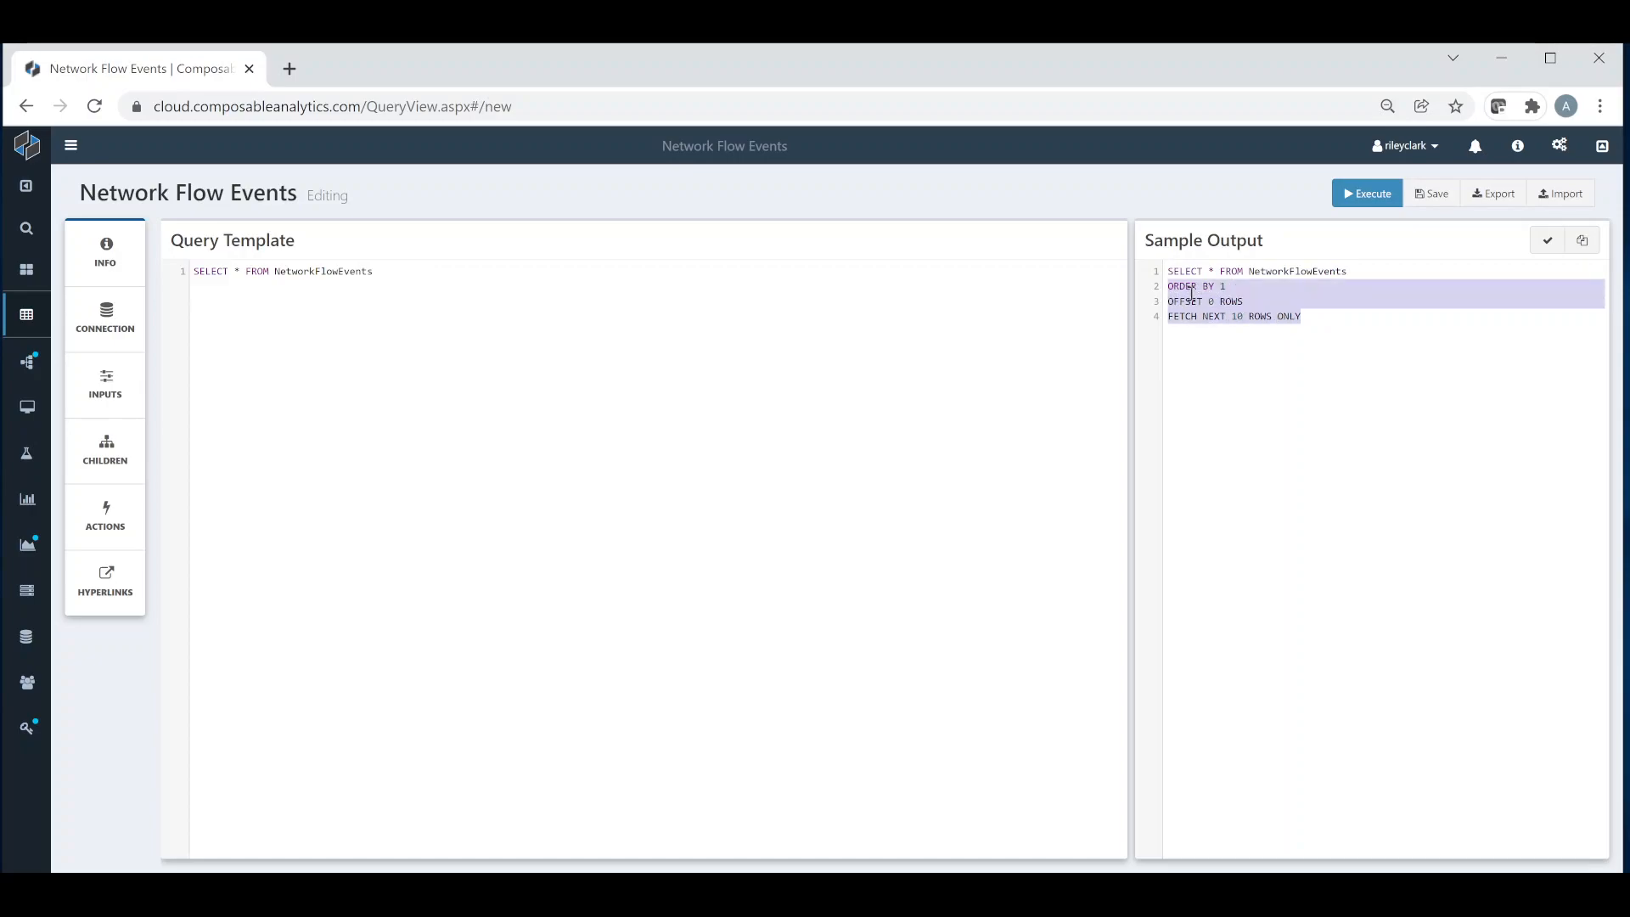
click(1279, 355)
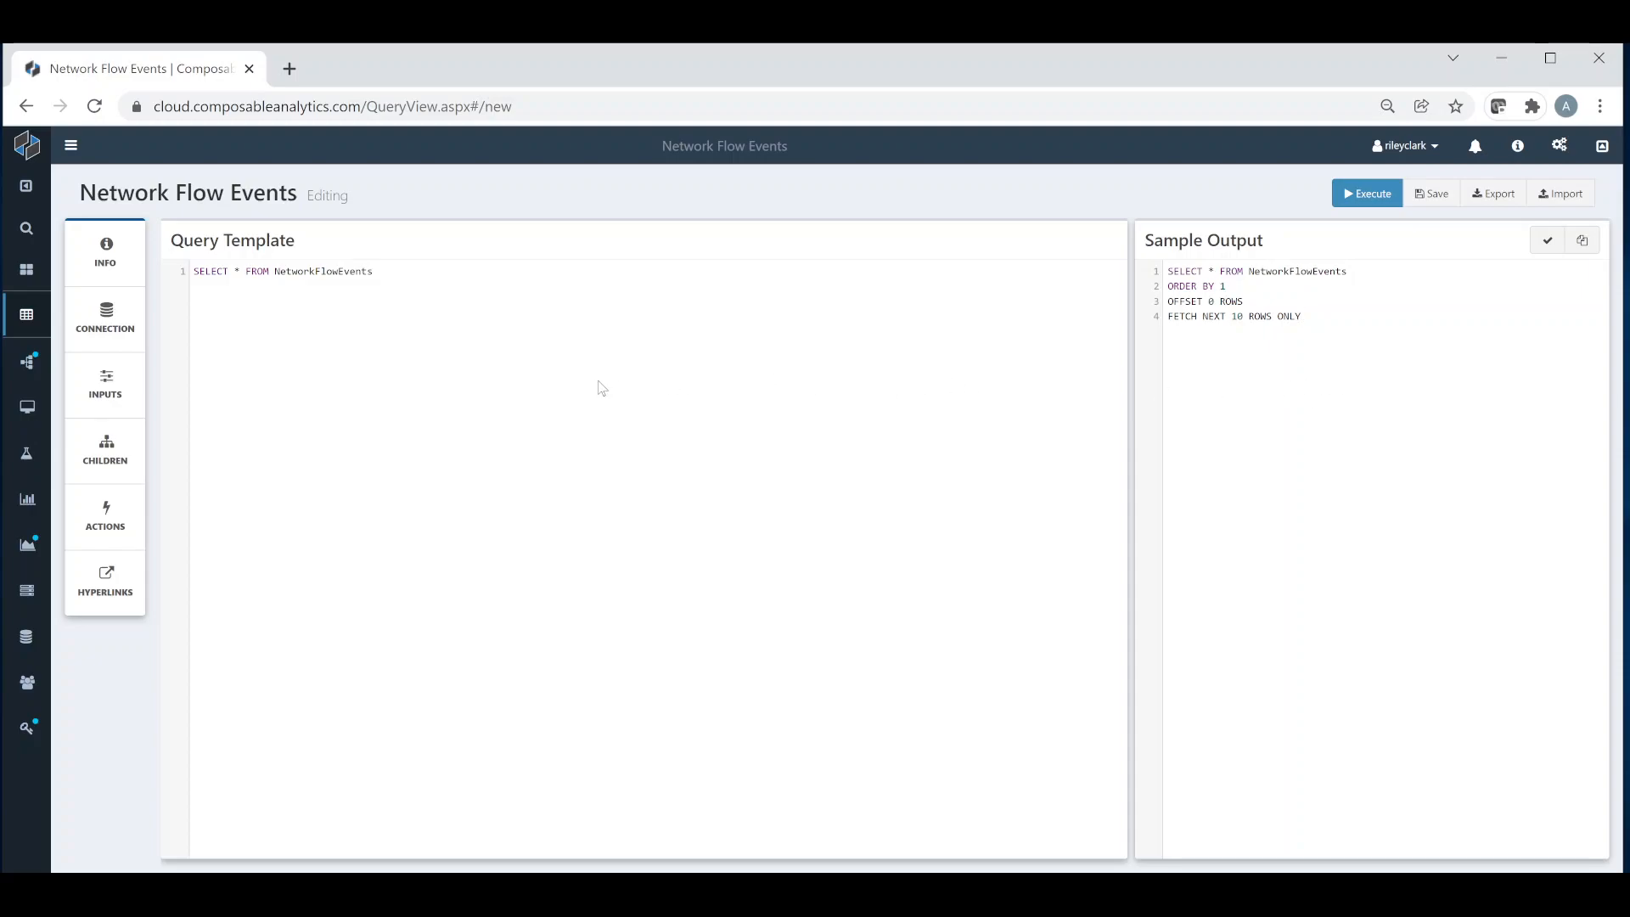
Step: Save the QueryView, execute it, and review the returned rows and the total result count
click(1432, 194)
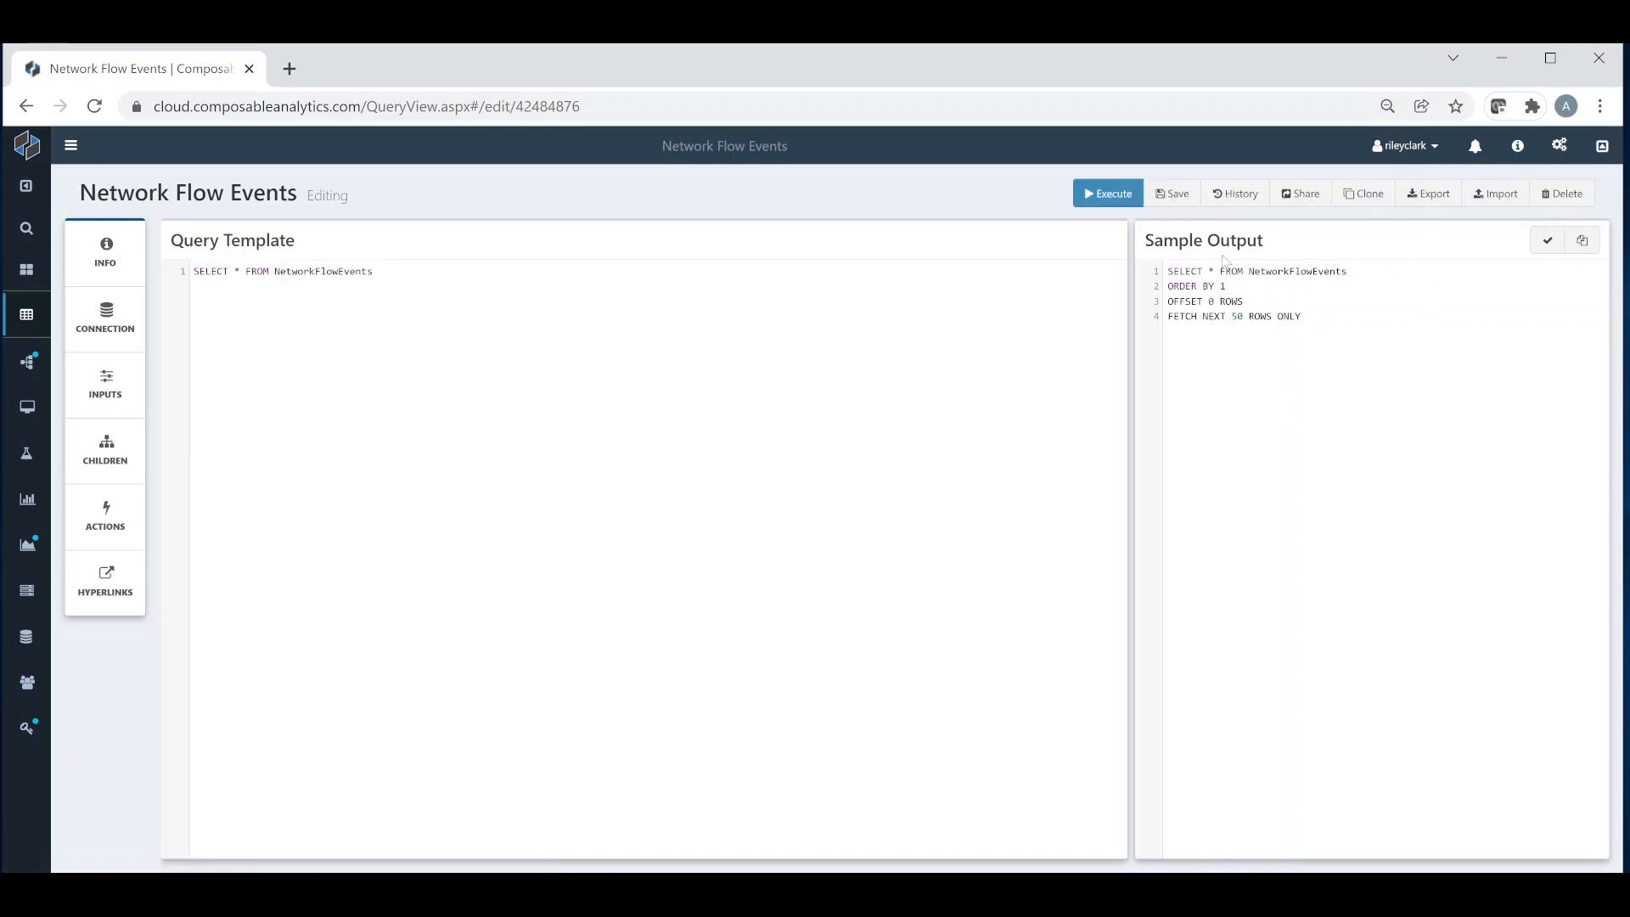
click(1119, 200)
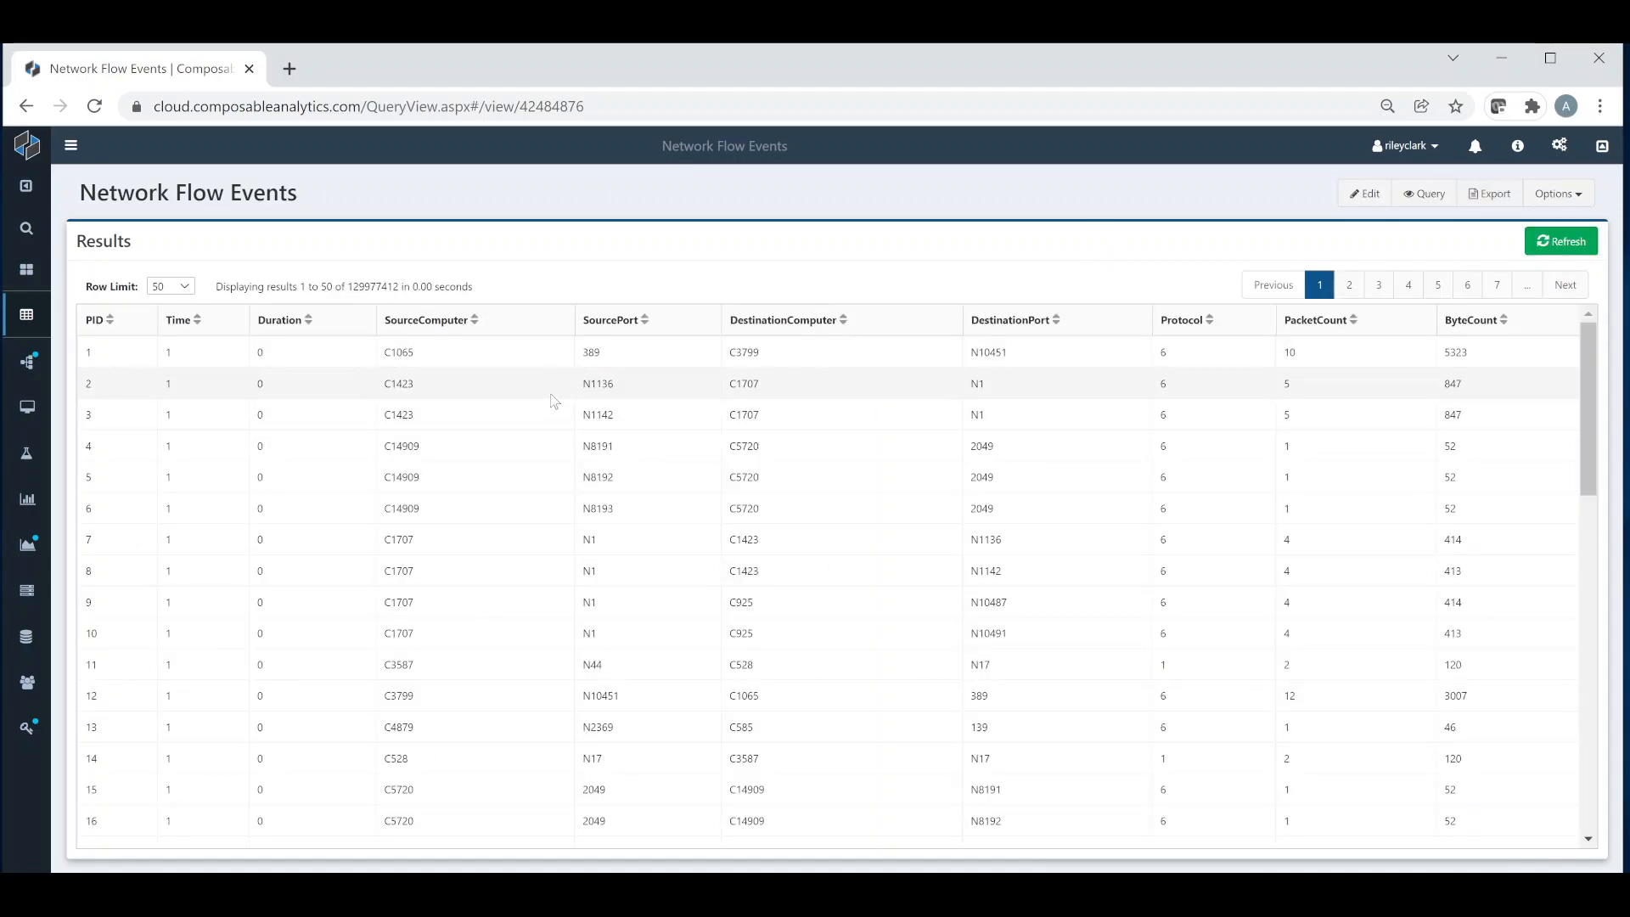
scroll(554, 399, down, 4)
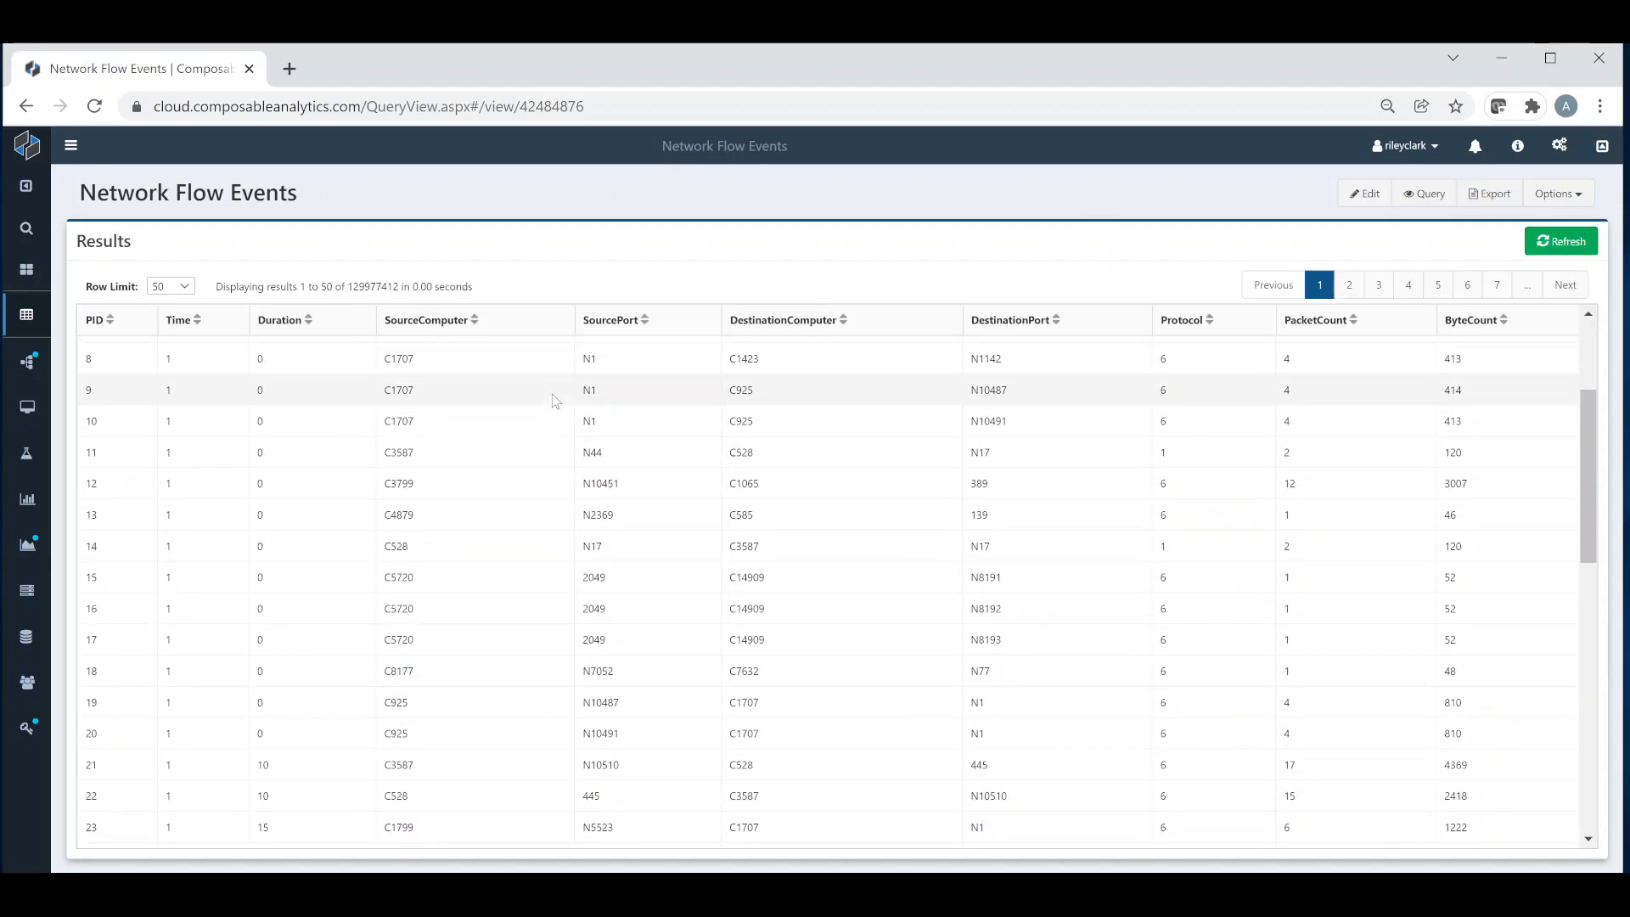
scroll(554, 400, up, 4)
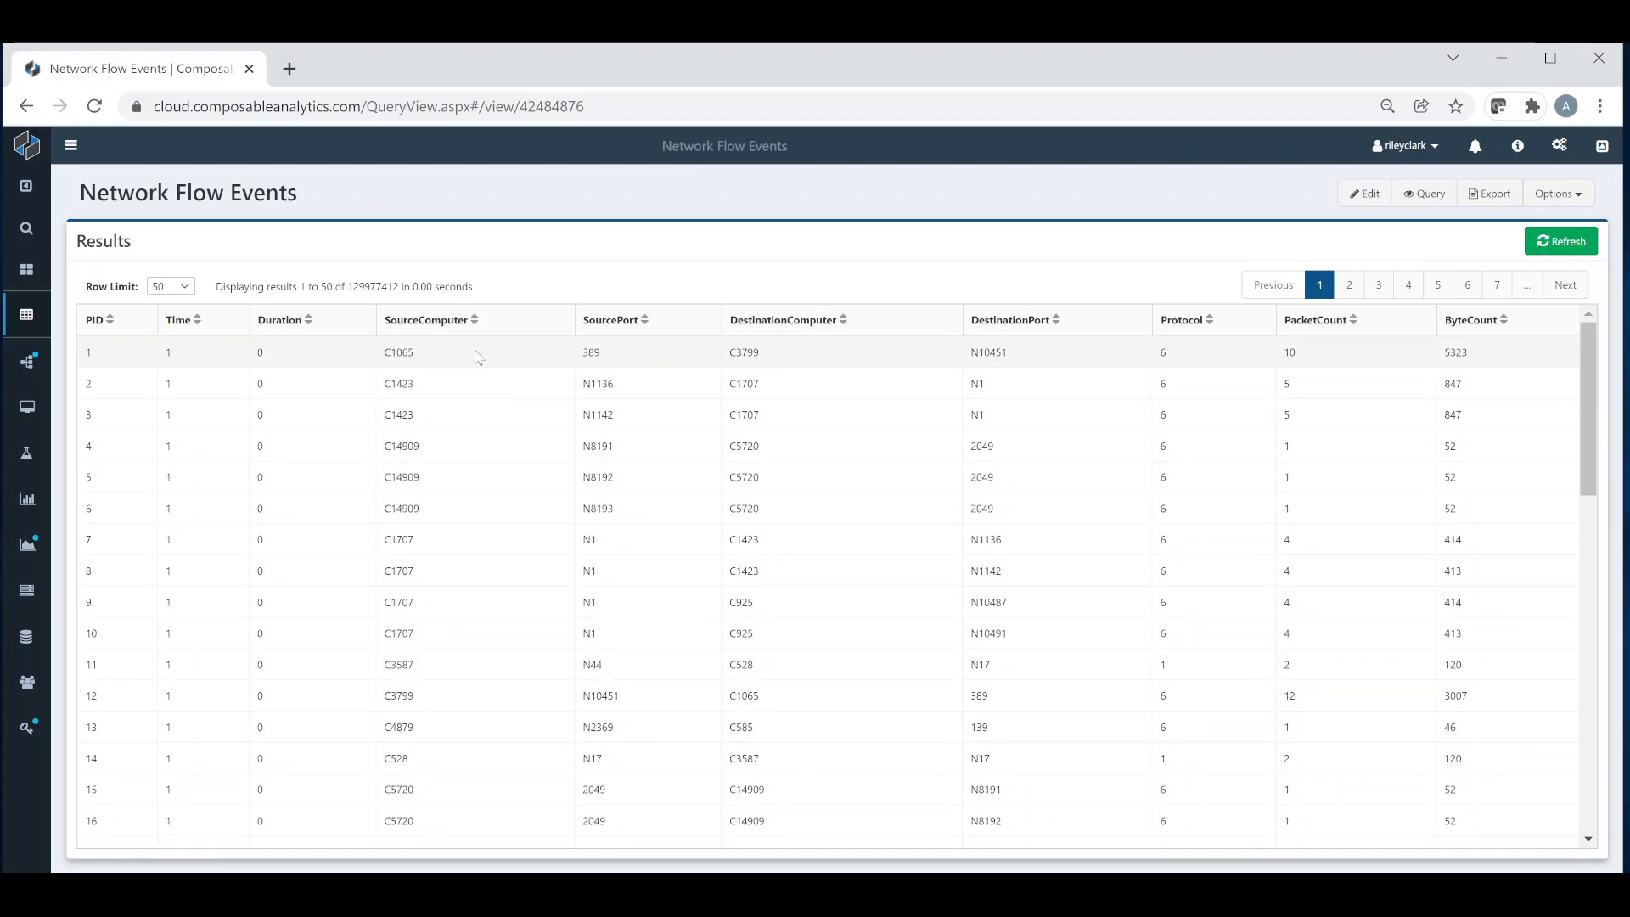
double_click(371, 293)
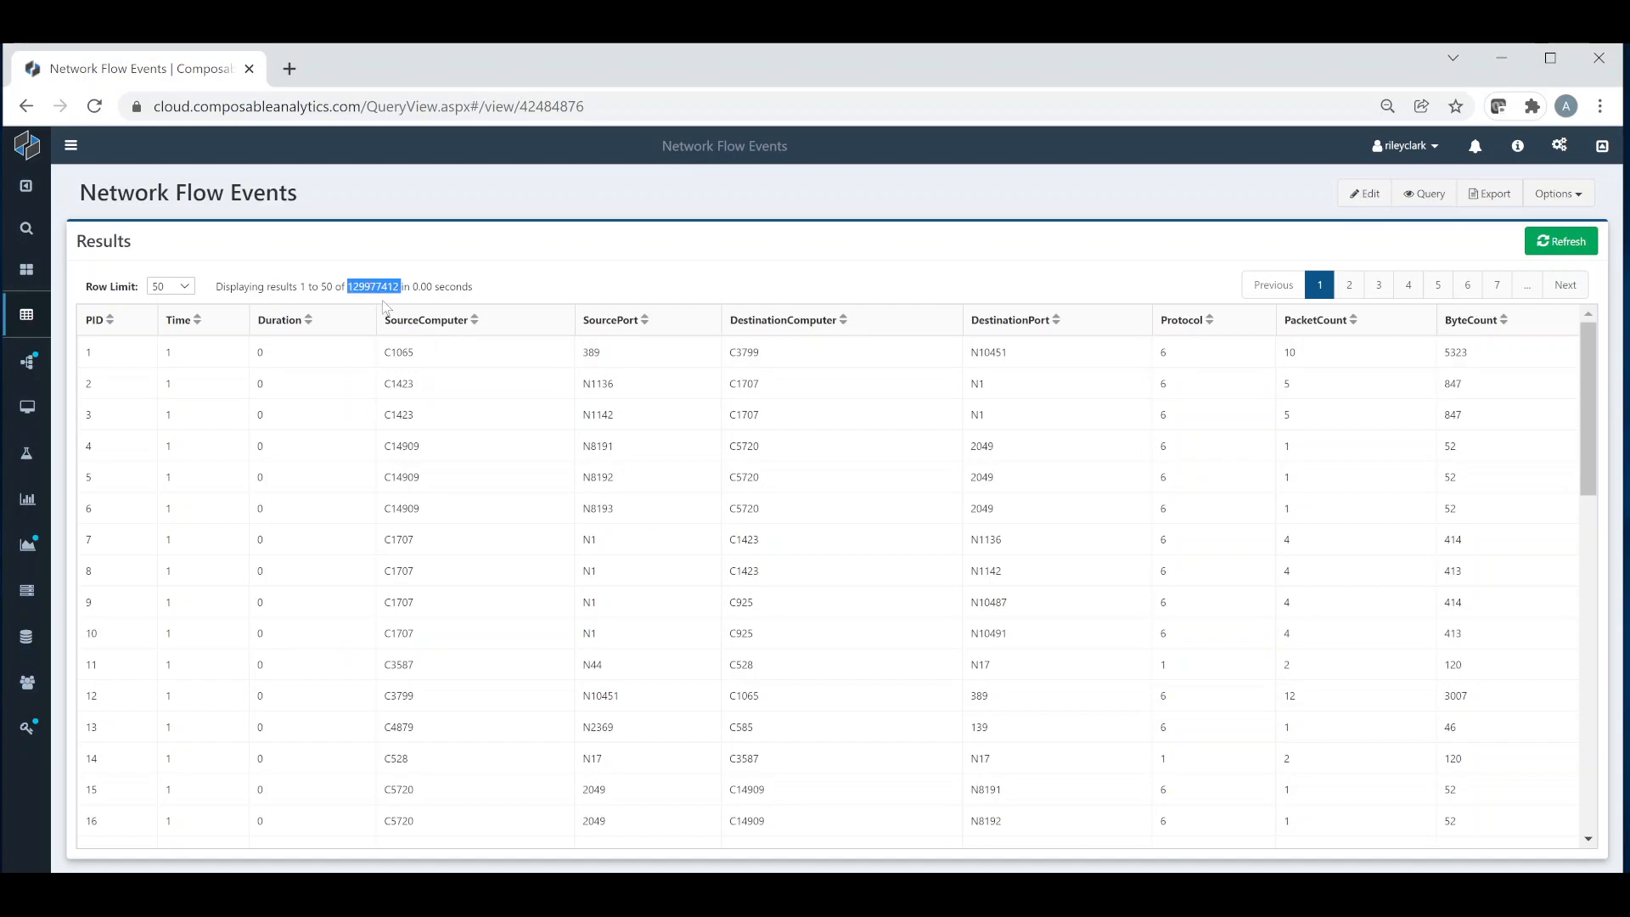
click(383, 307)
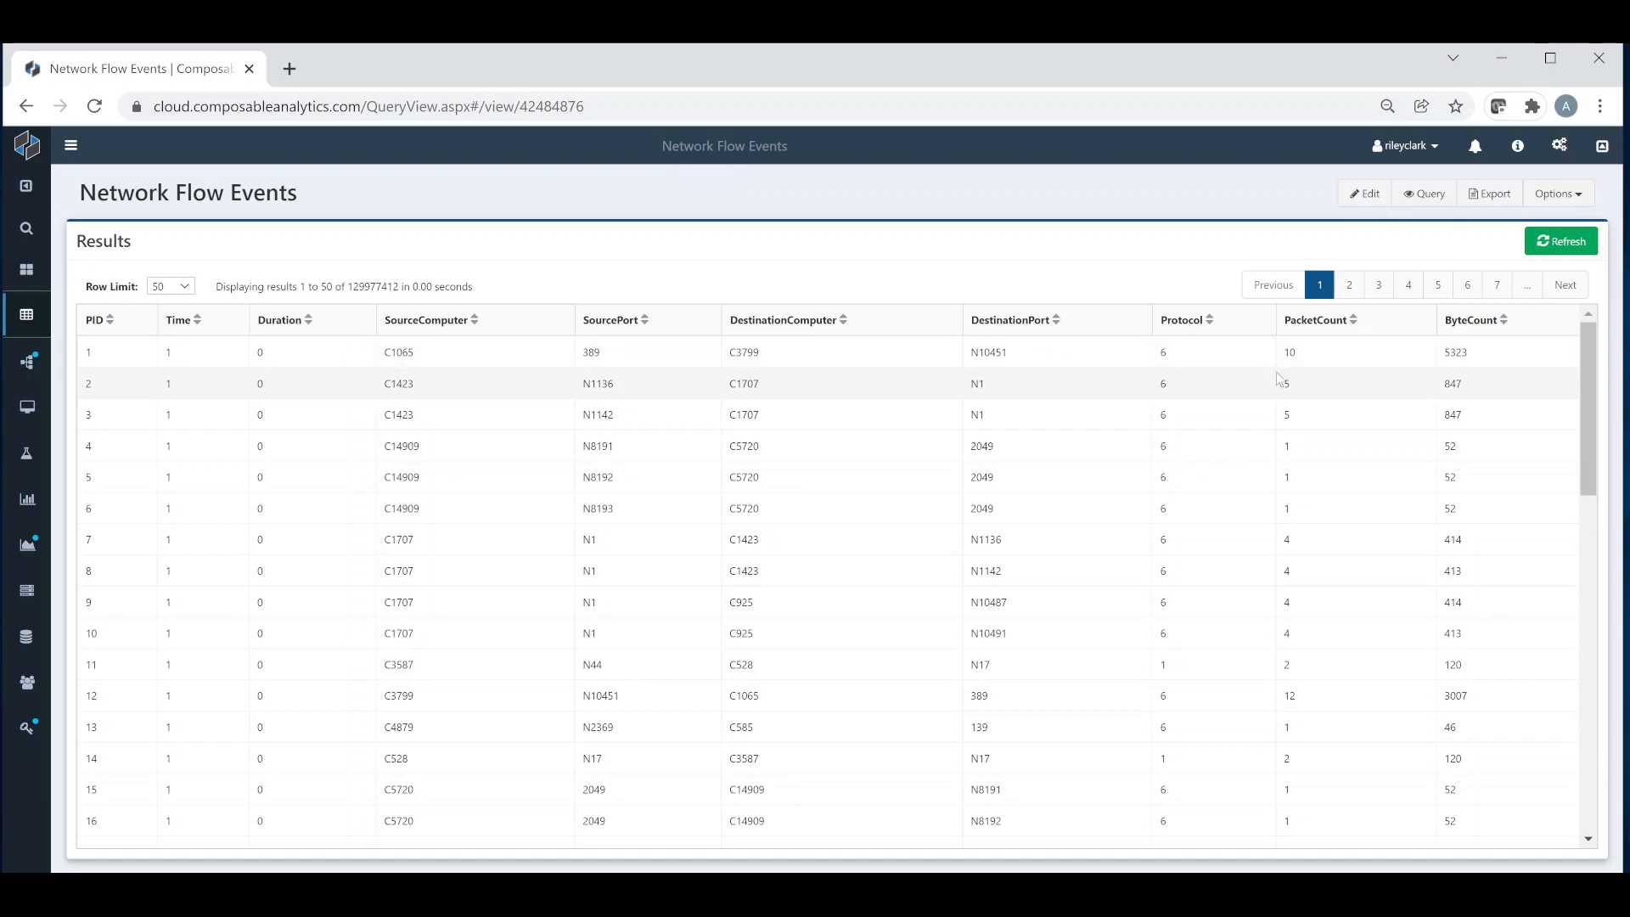
Step: Move the PacketCount column in the results so it sits directly after SourcePort
scroll(1297, 397, down, 2)
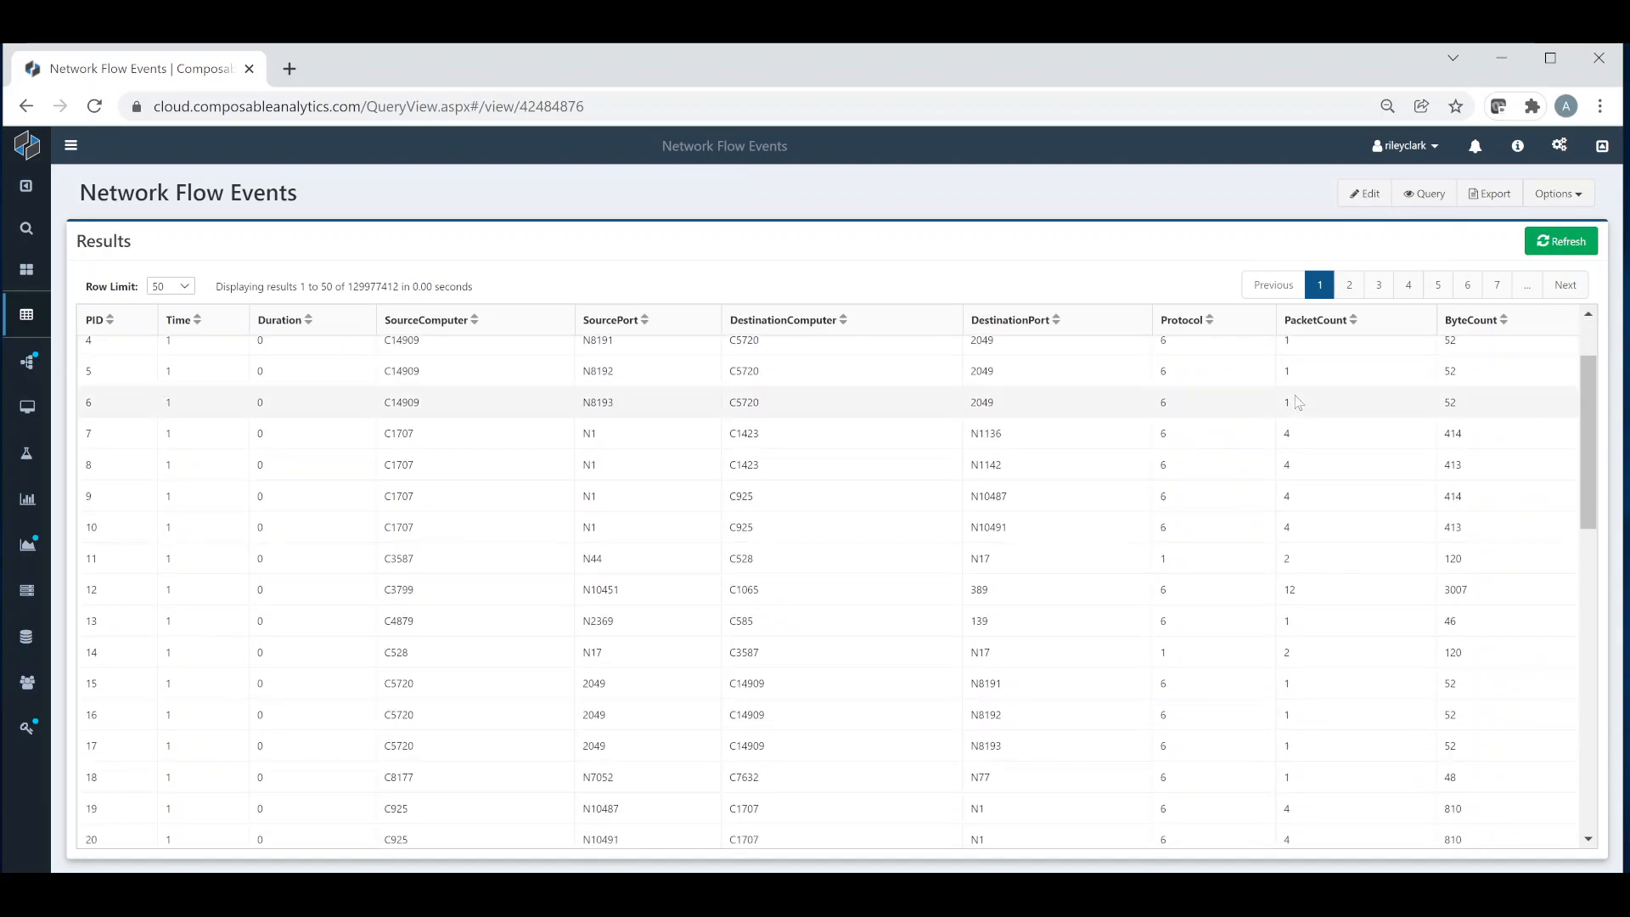
scroll(1297, 397, up, 2)
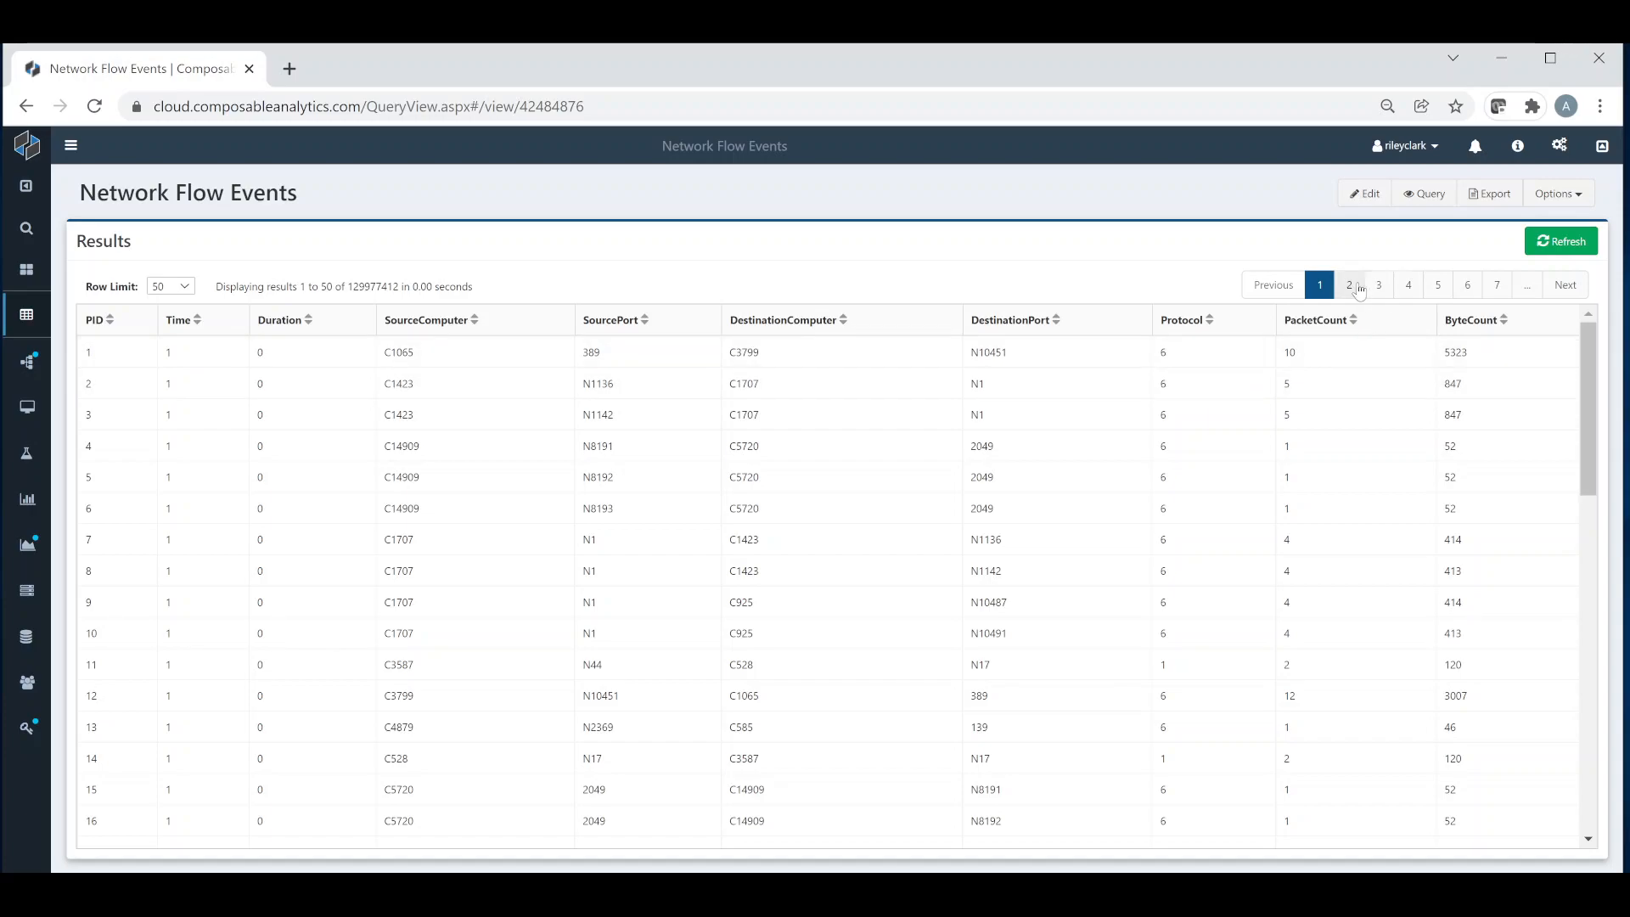
drag(1334, 327, 768, 339)
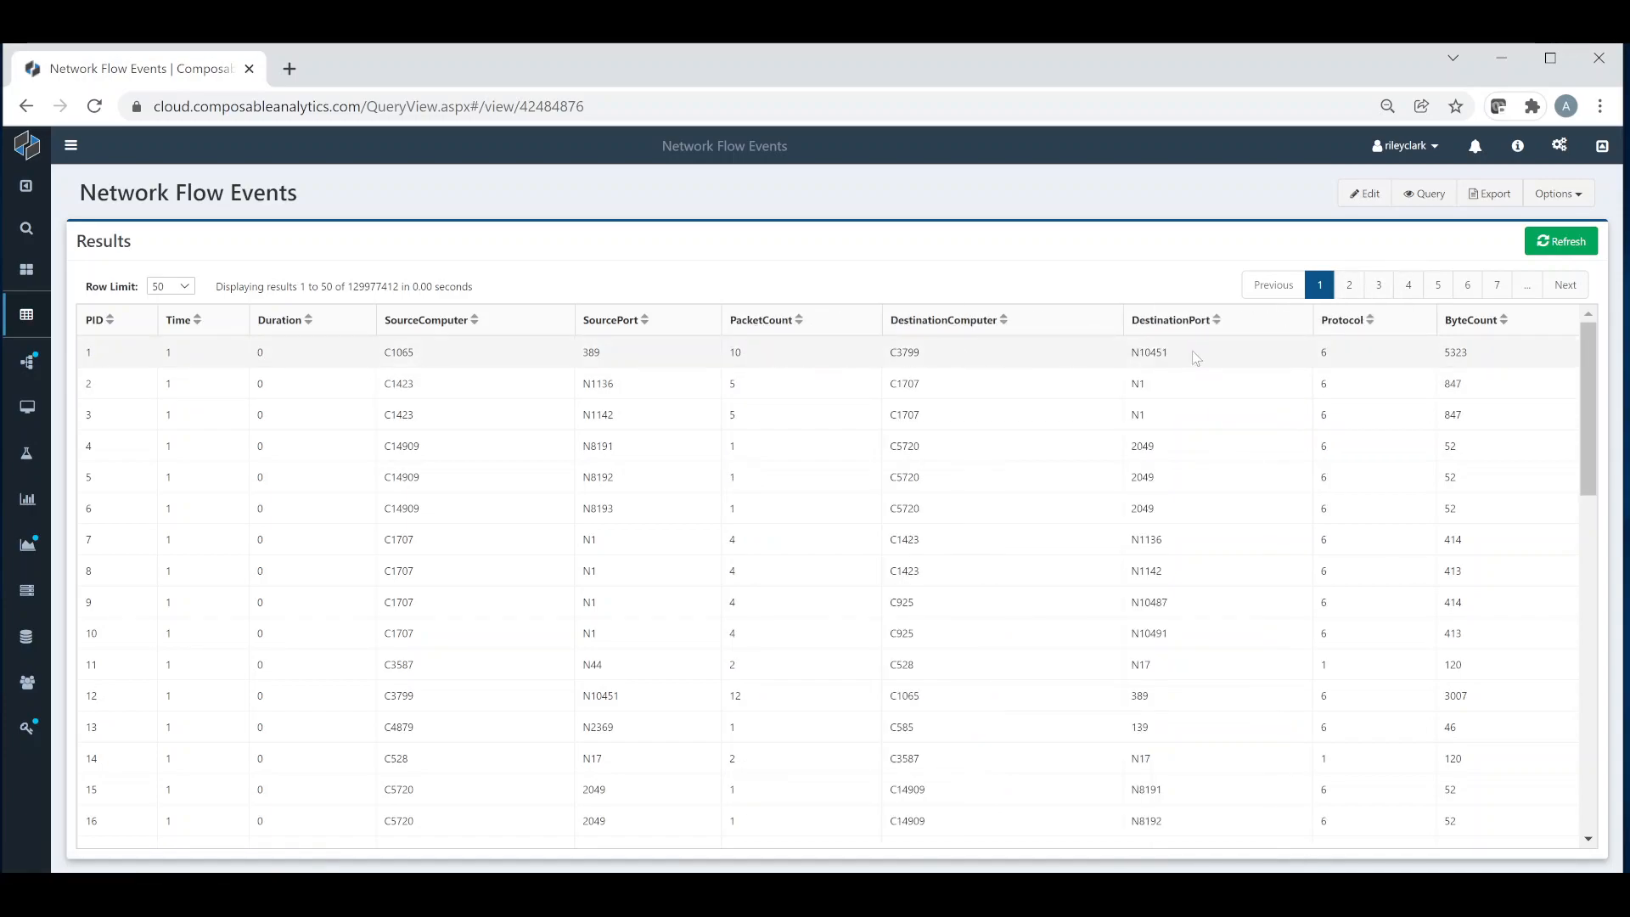
Step: View the last query run for these results and close it again
click(1427, 195)
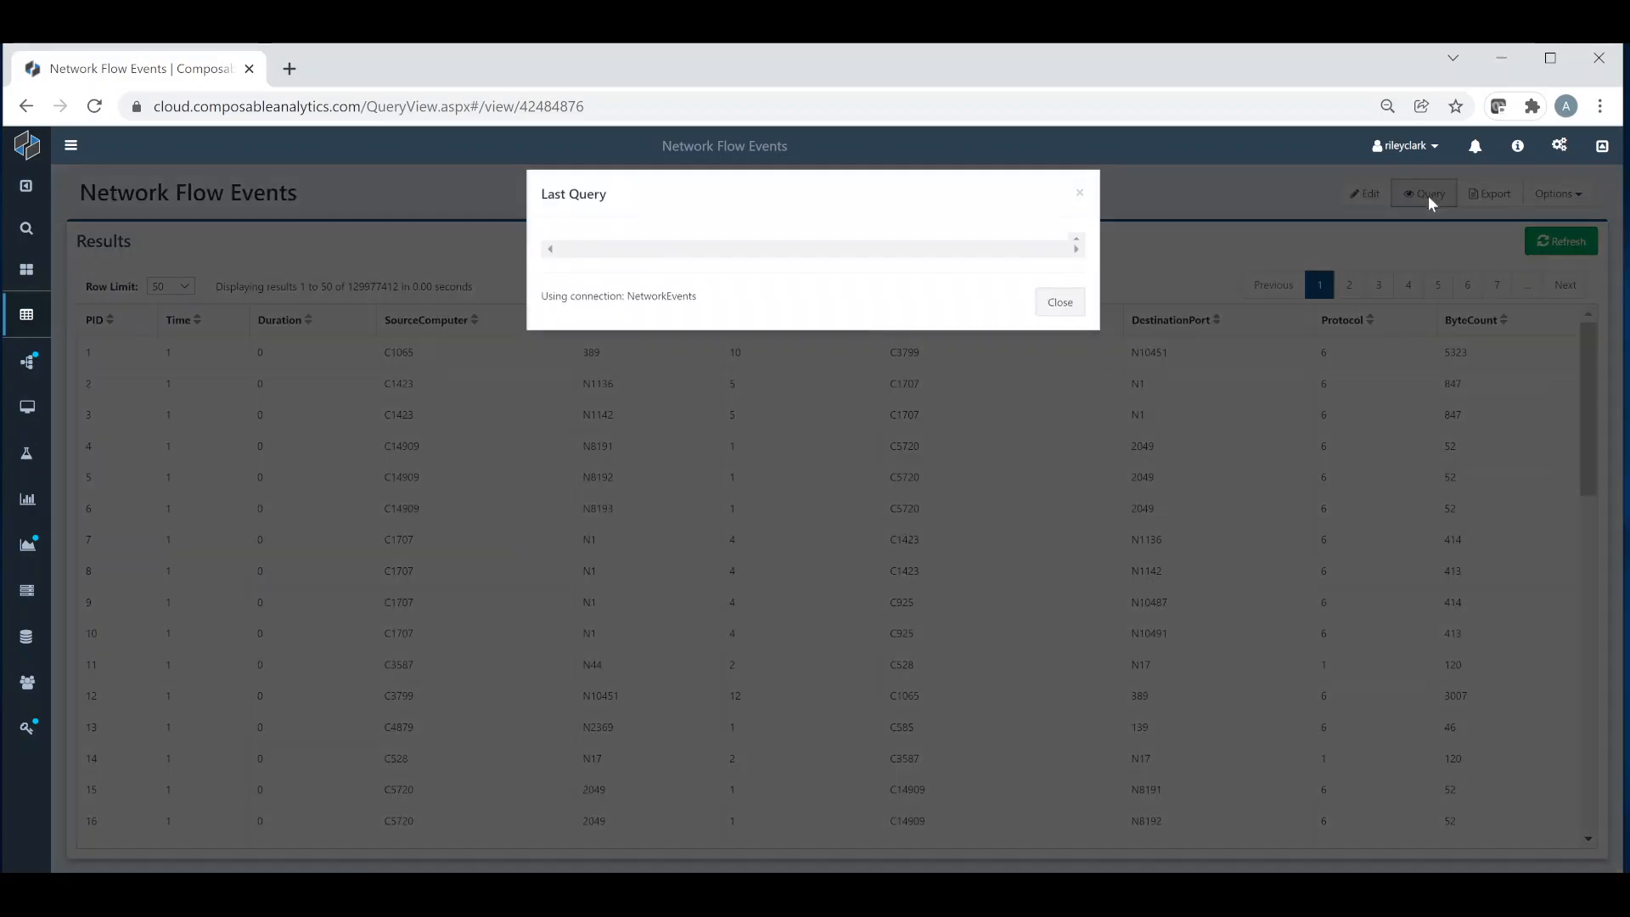
click(1082, 364)
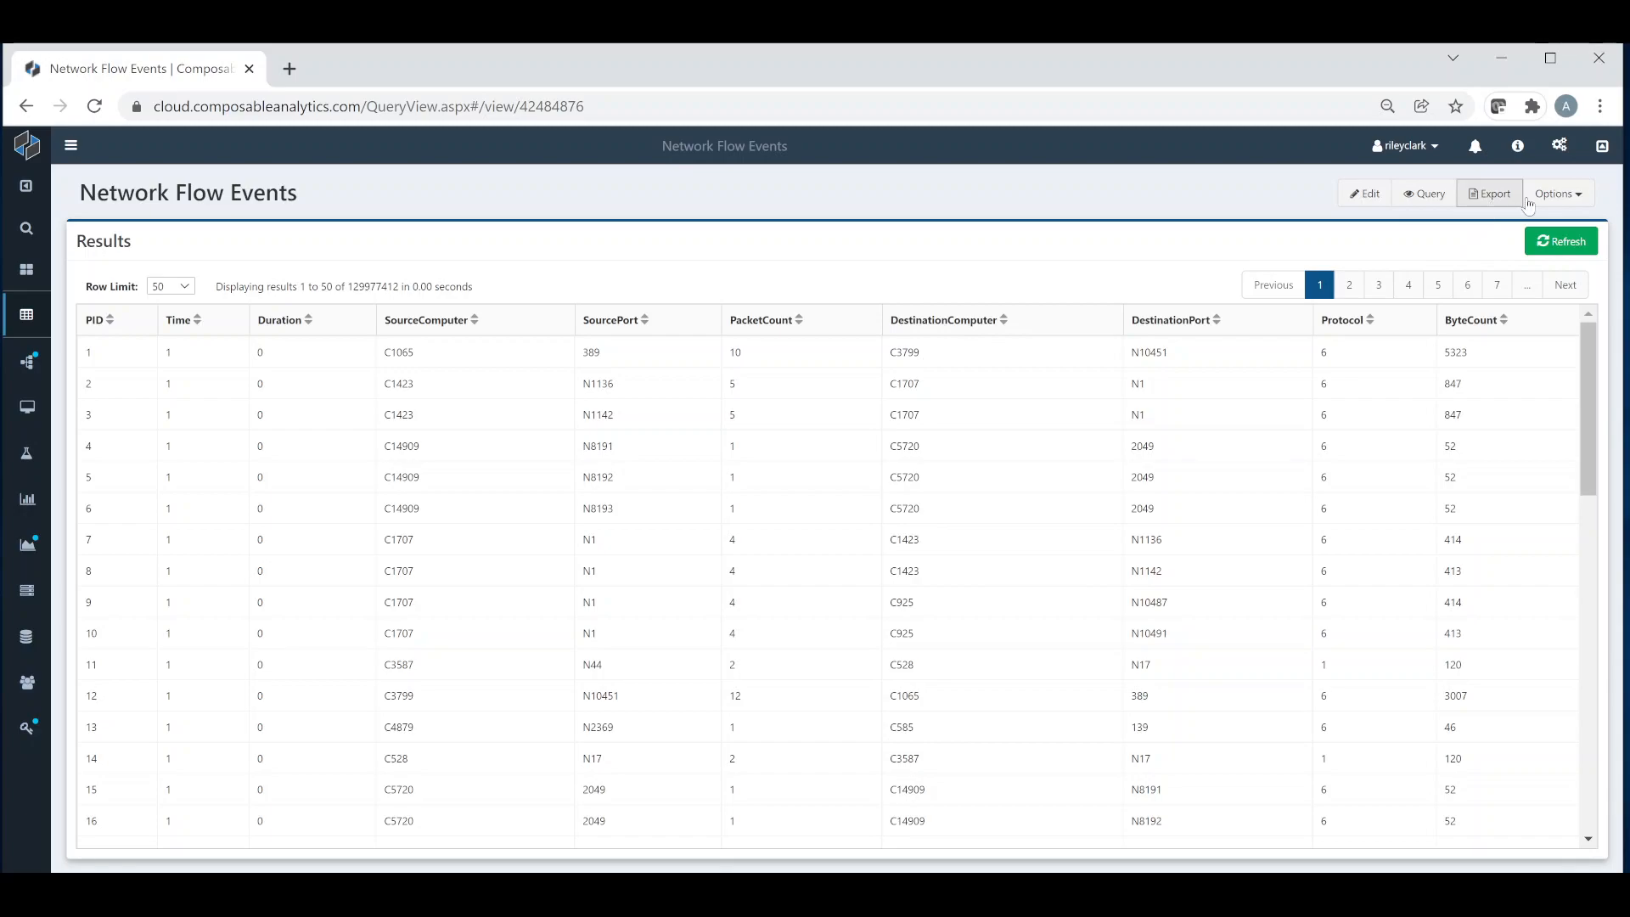
Step: Review the export options for the results, including the CSV and XLSX formats and exporting all data rather than the current page
click(1558, 195)
click(1425, 278)
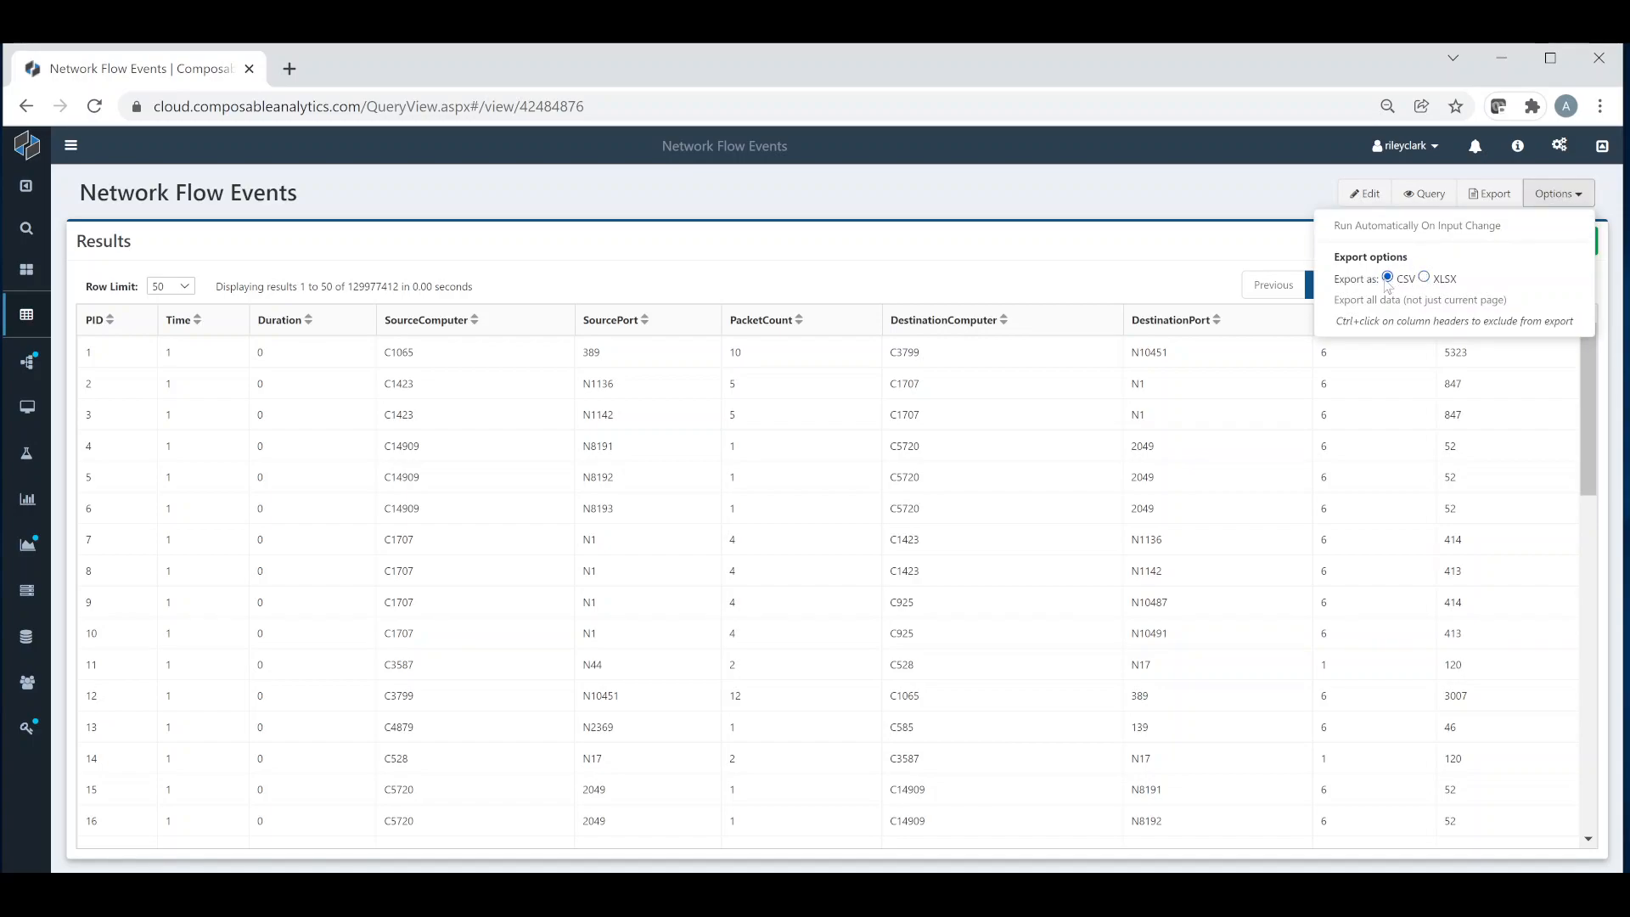
click(1392, 301)
click(1226, 219)
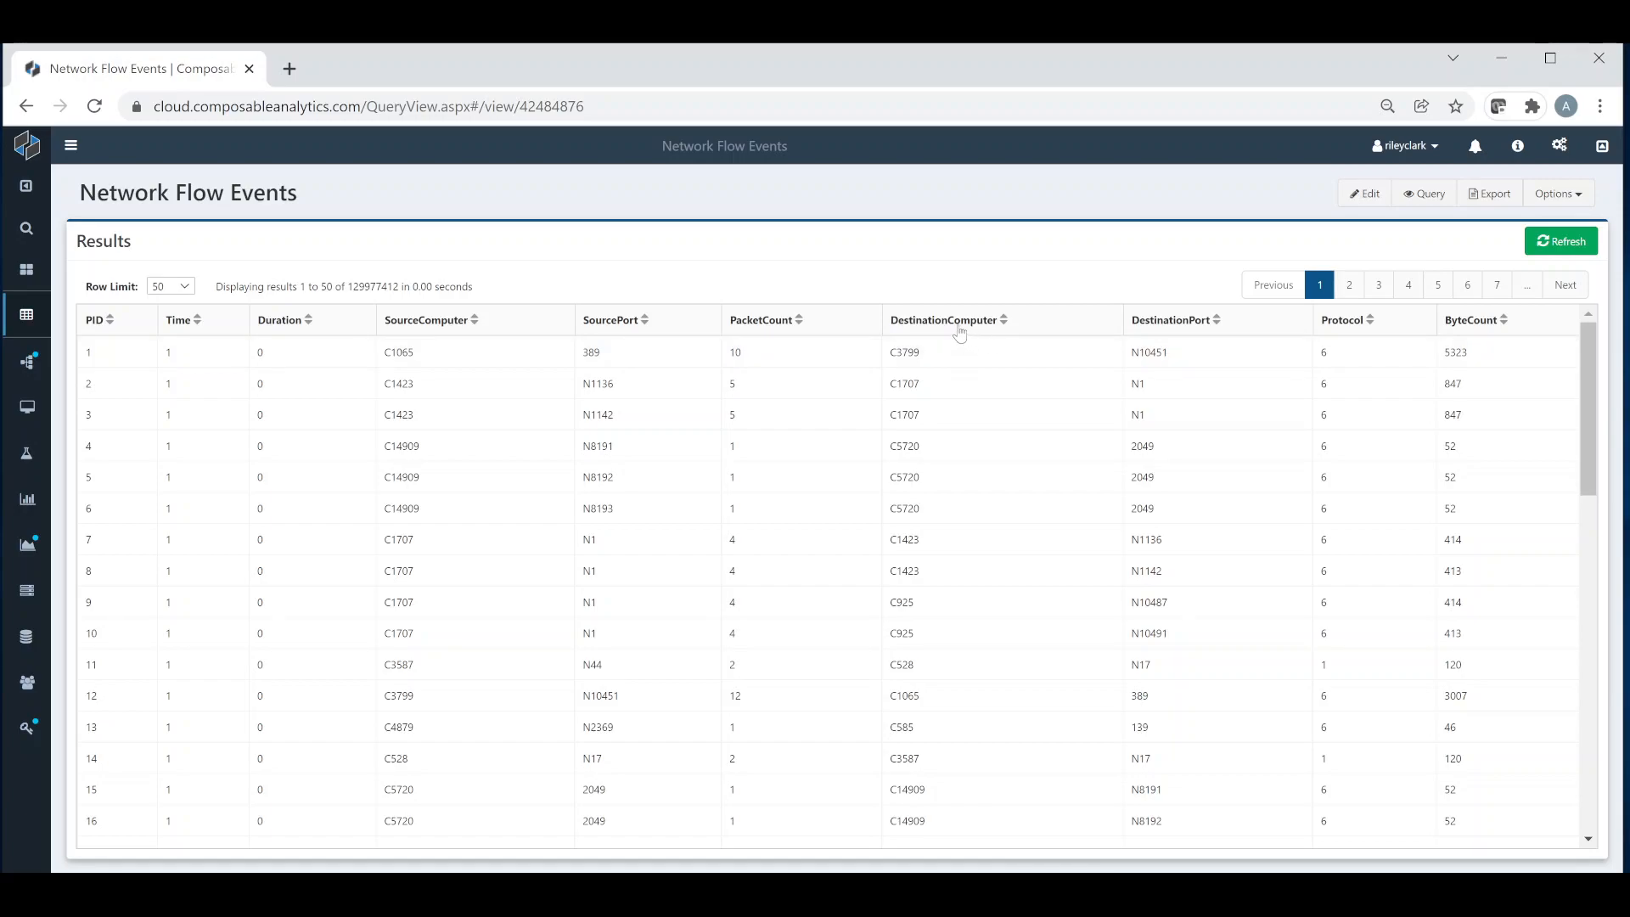
mouse_move(961, 331)
Step: Reopen the QueryView for editing and expand the explanation of its parameterized query inputs
click(1369, 199)
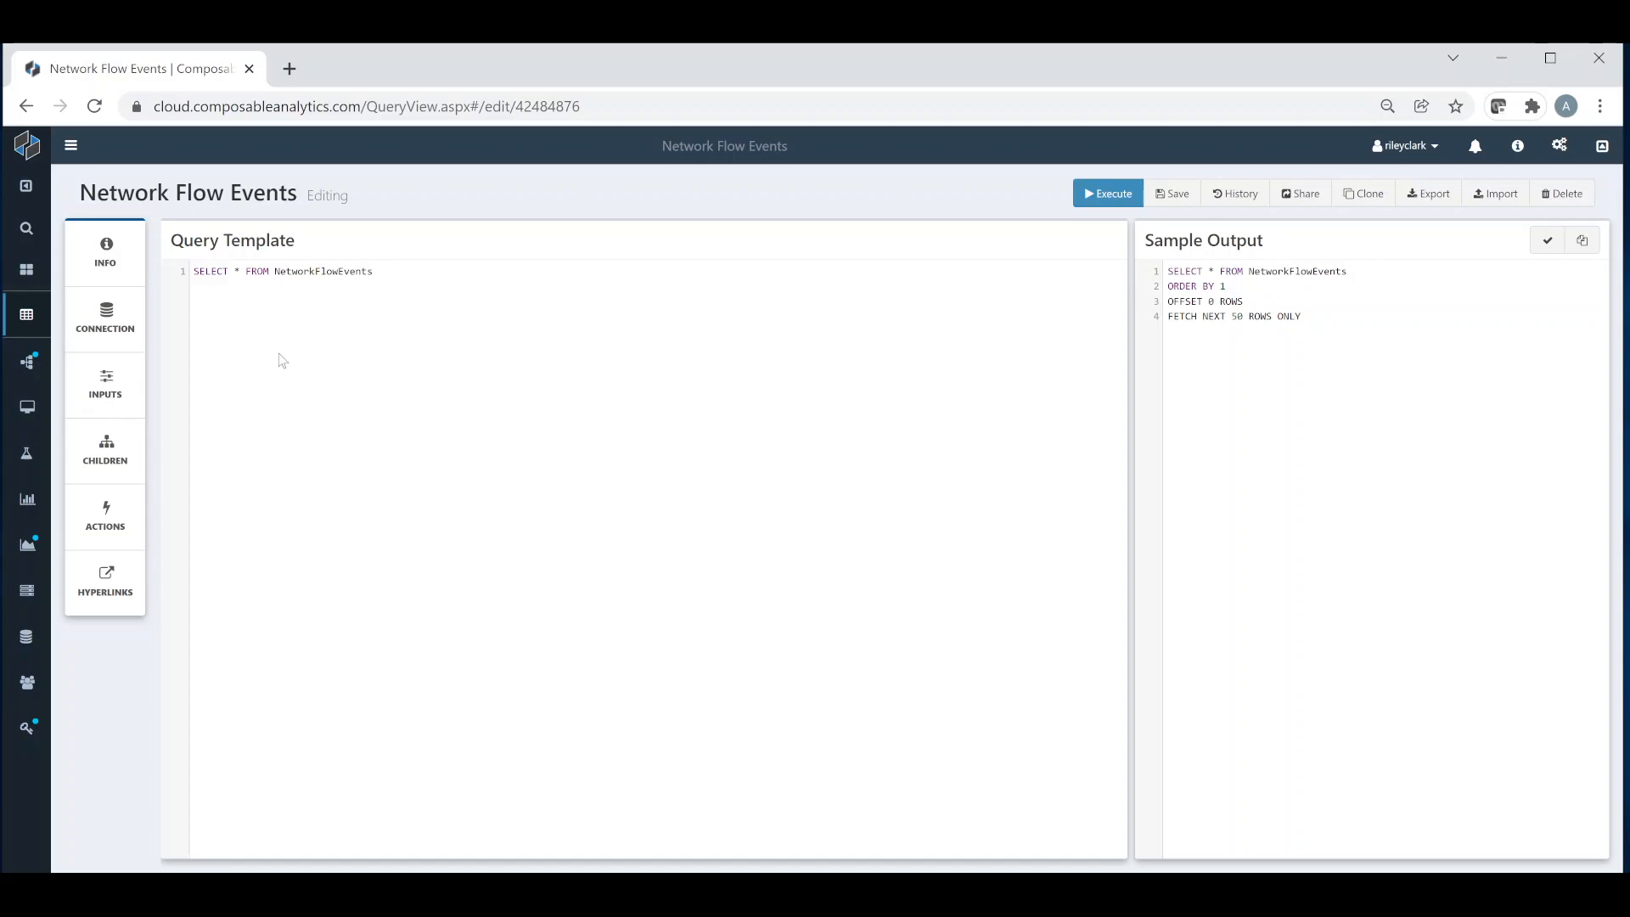
click(124, 398)
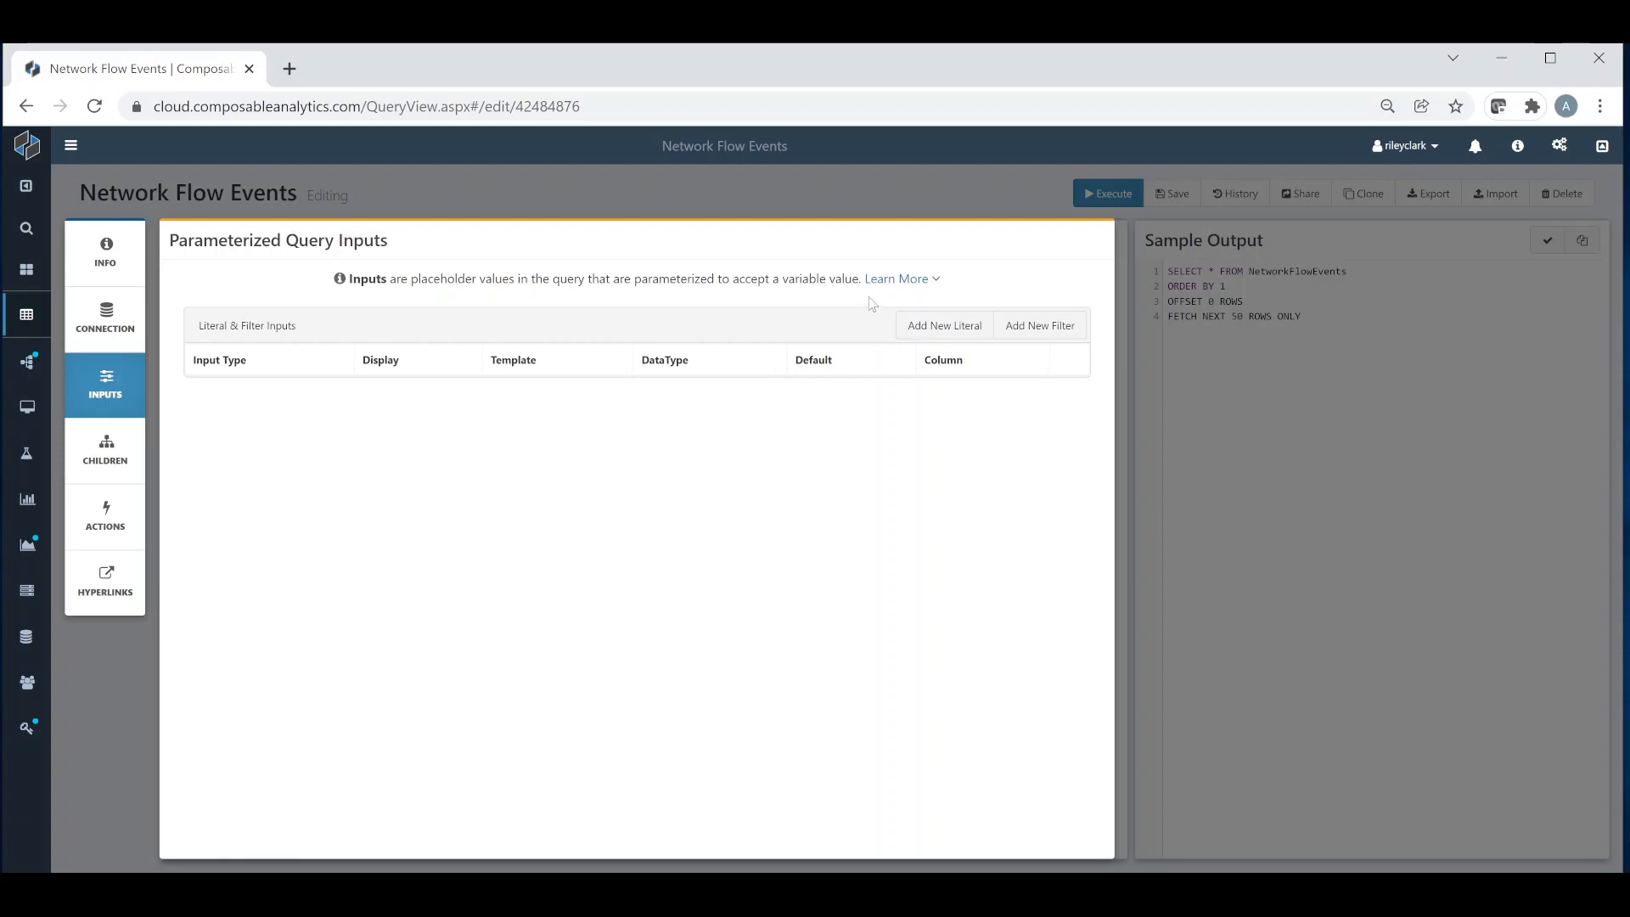
click(894, 280)
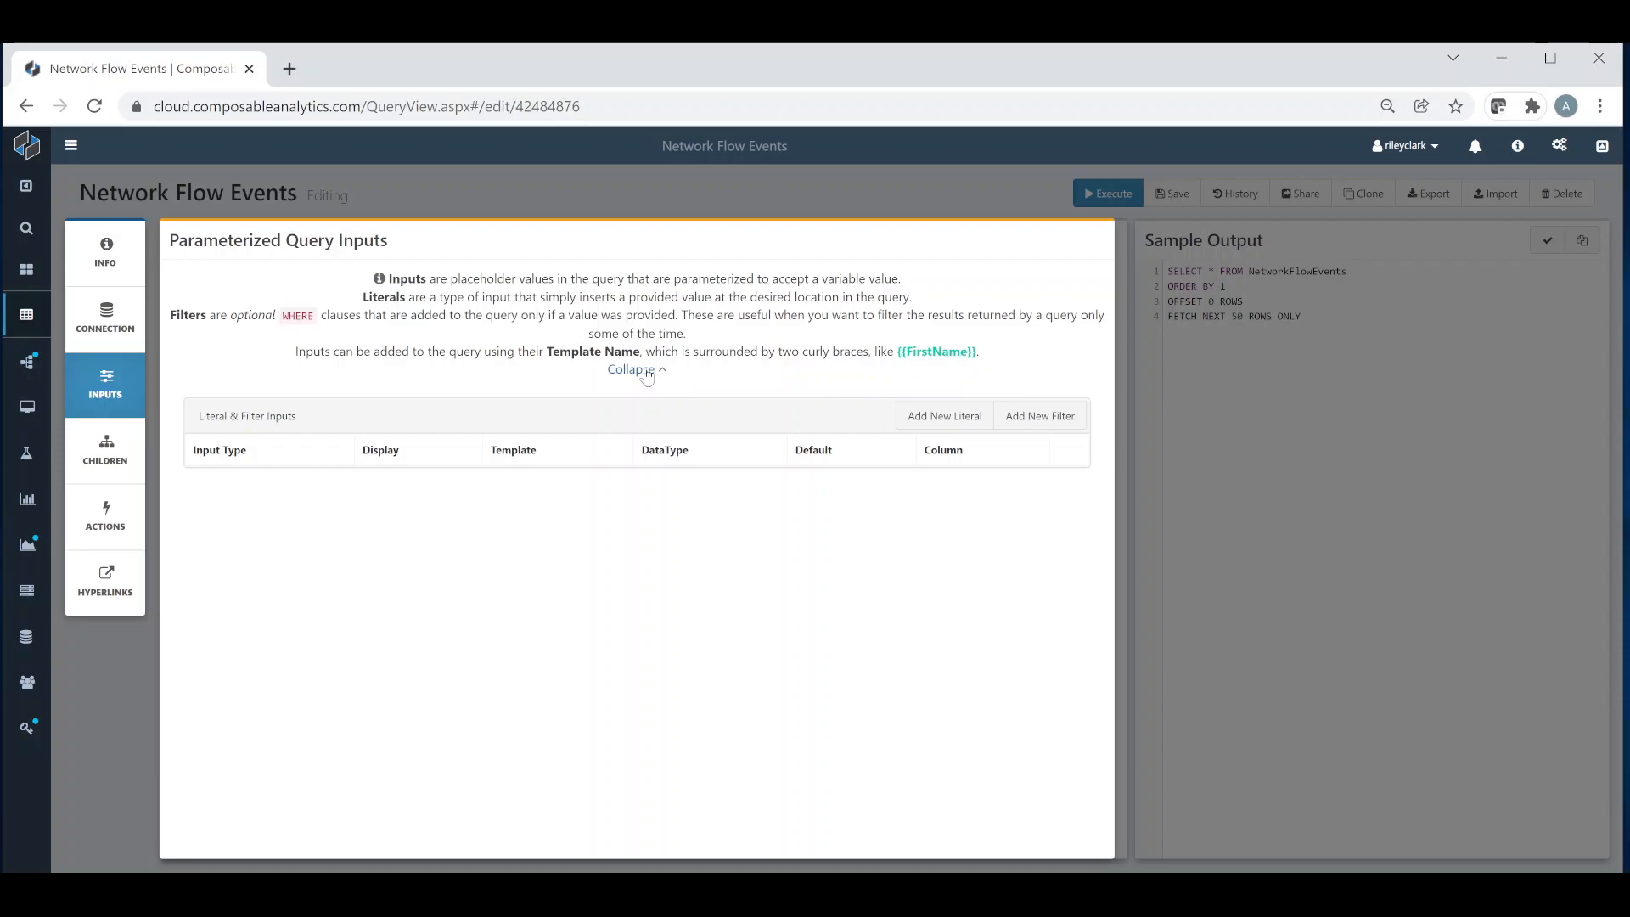
Step: Add a new filter with display name Source Computer, template name source and data type ANSI String
click(1041, 416)
click(536, 337)
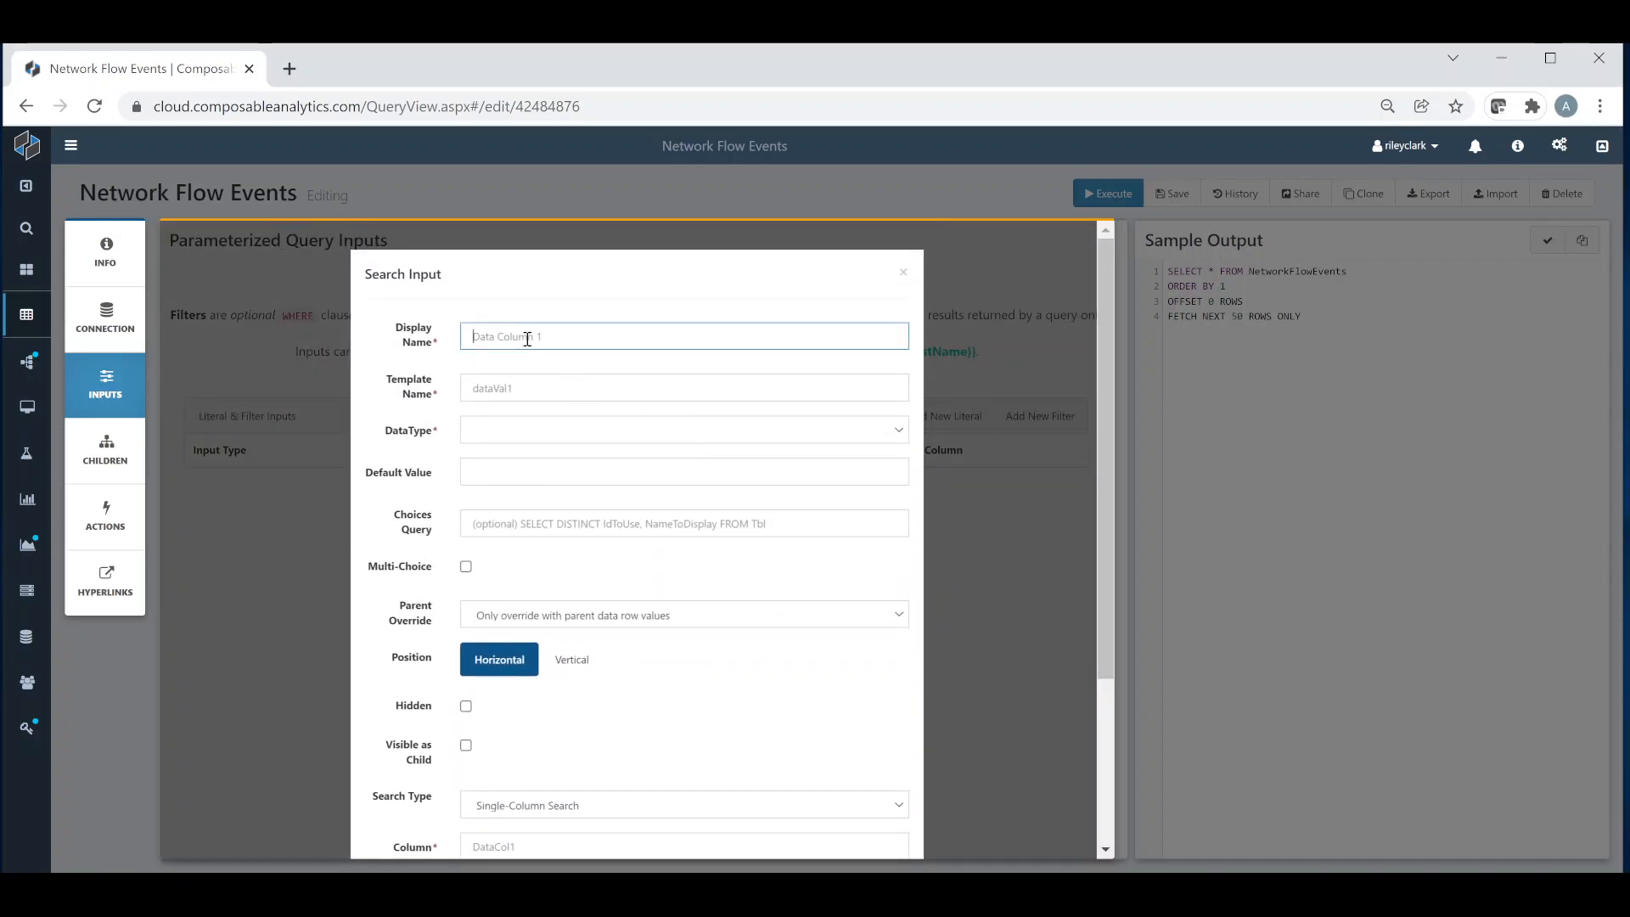
text(Source Computer)
key(Tab)
text(so)
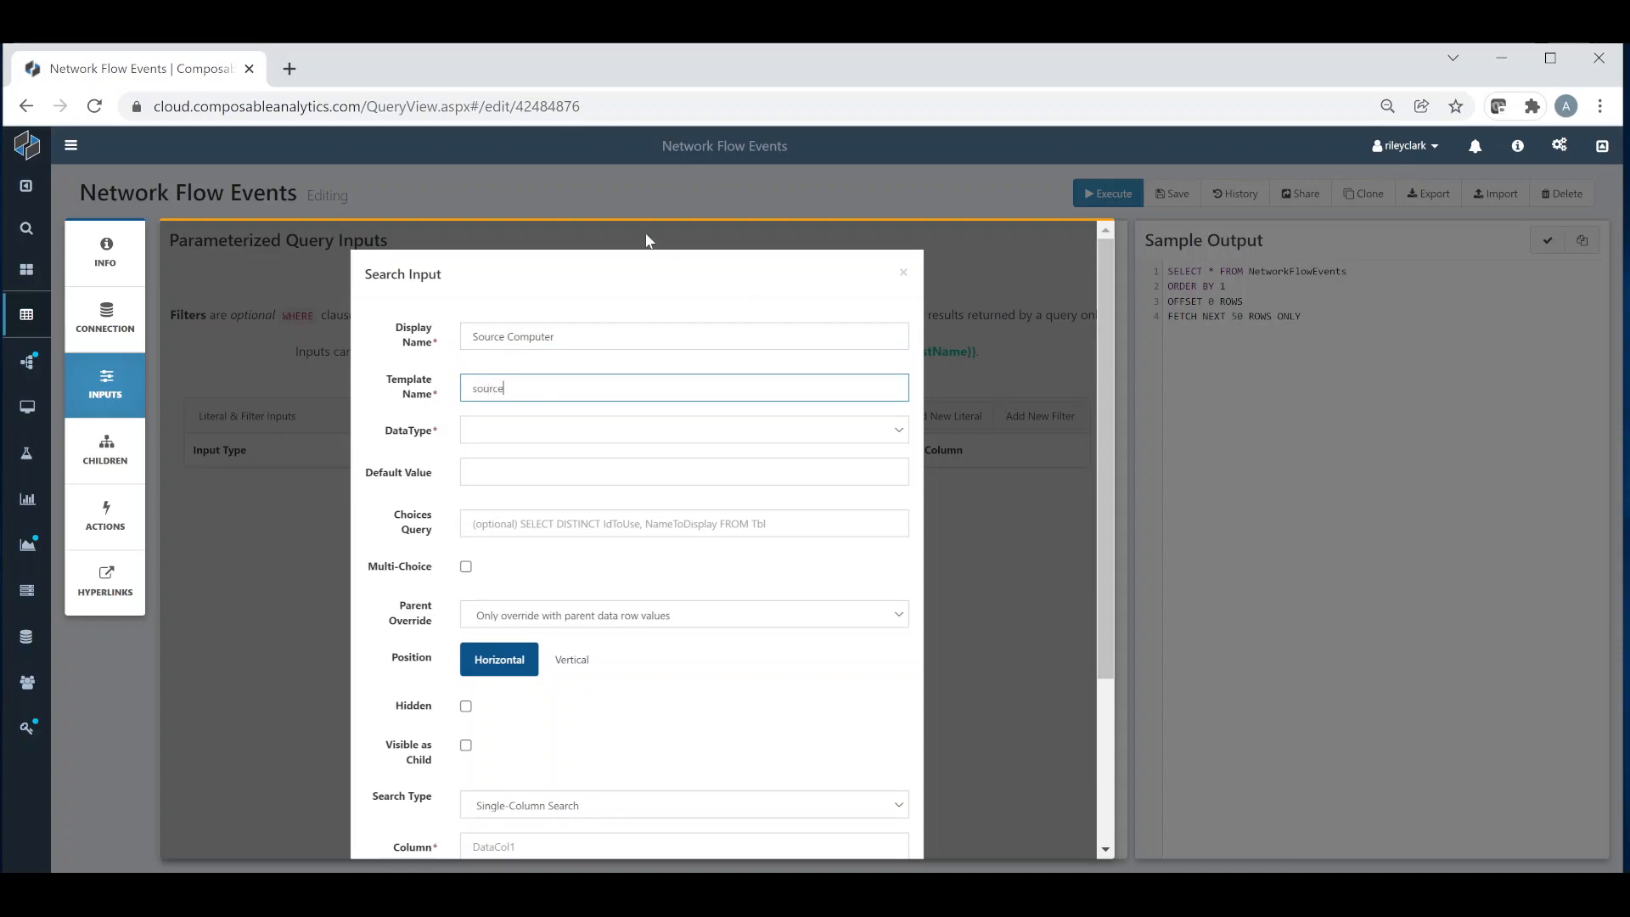
click(548, 432)
click(563, 530)
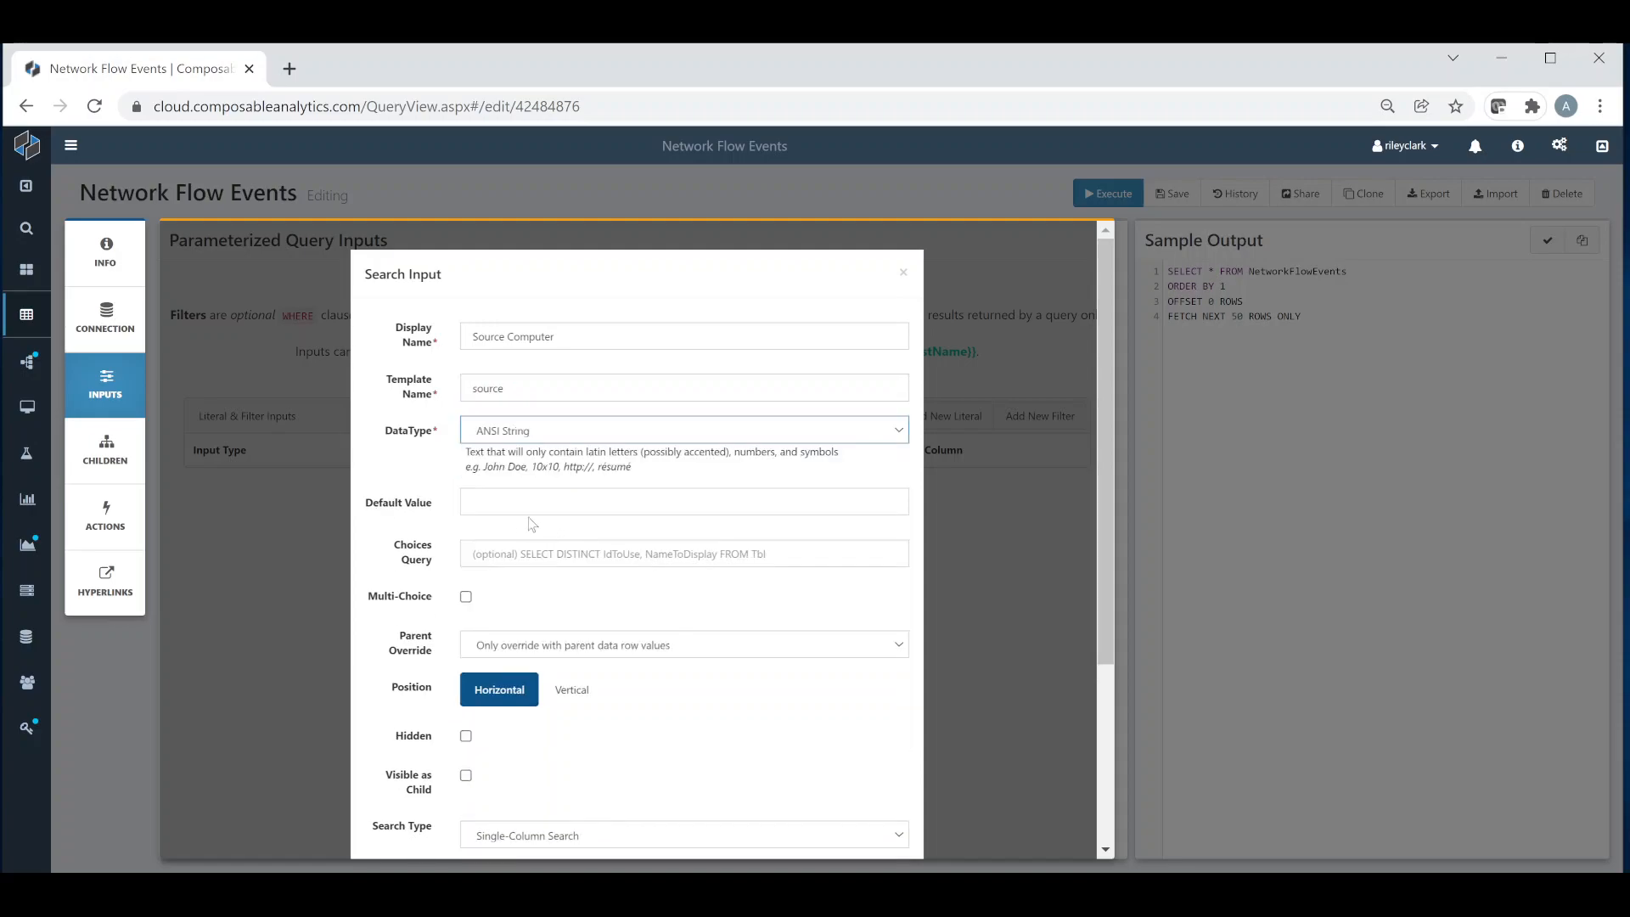
Step: Set the filter's position to Vertical, column to SourceComputer and default operator to LIKE, and save it
scroll(535, 622, down, 1)
scroll(534, 622, down, 3)
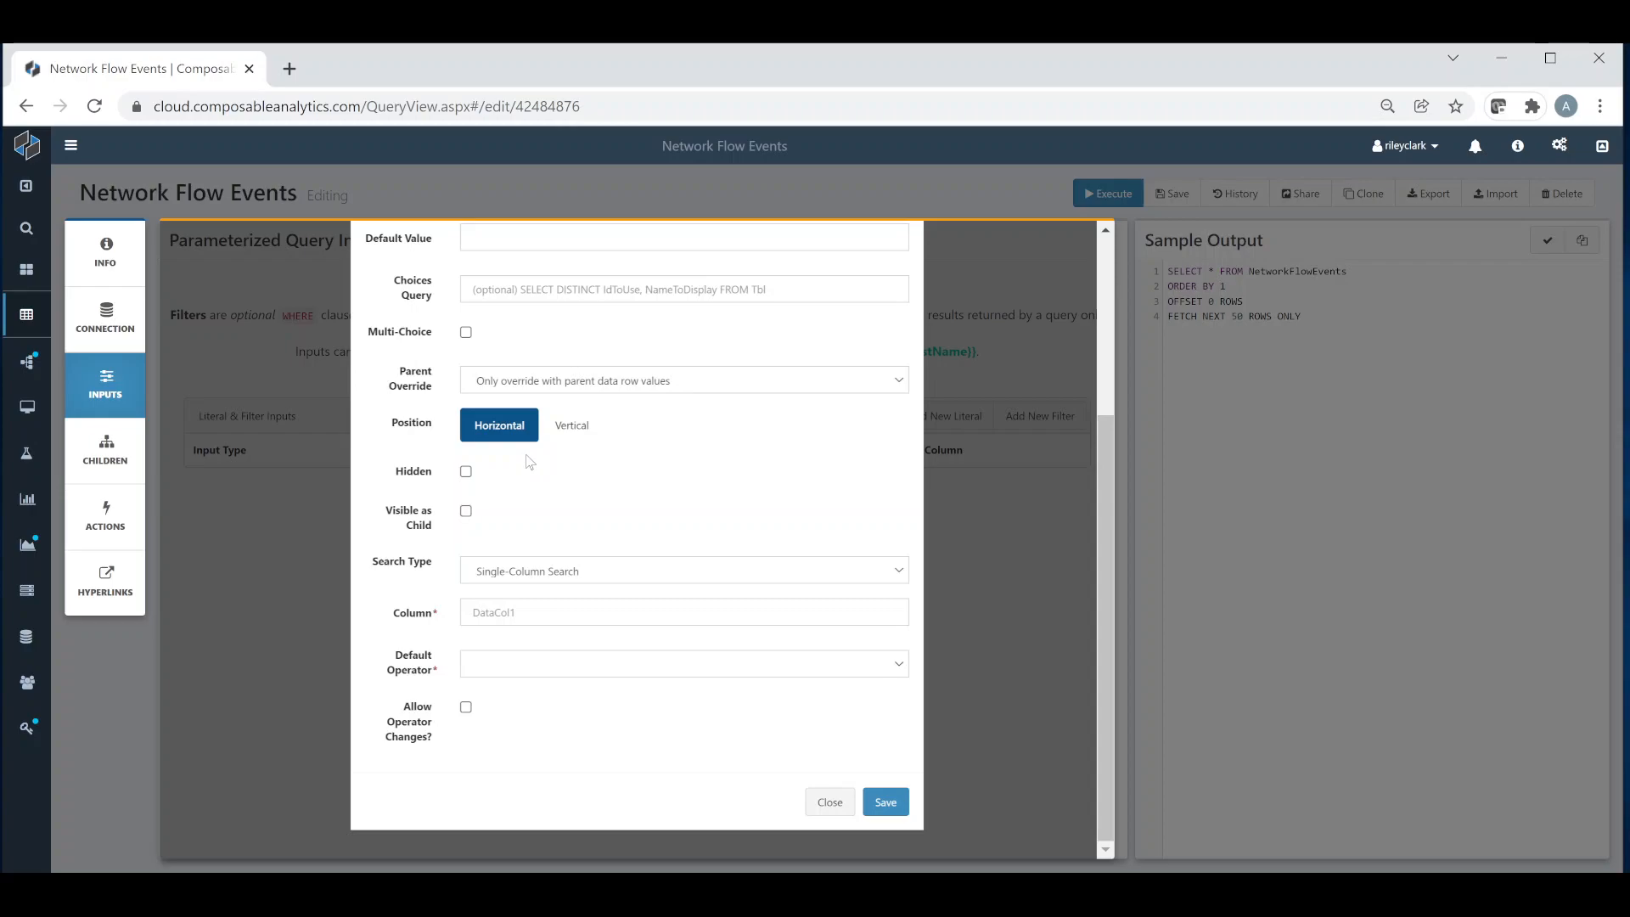
click(573, 438)
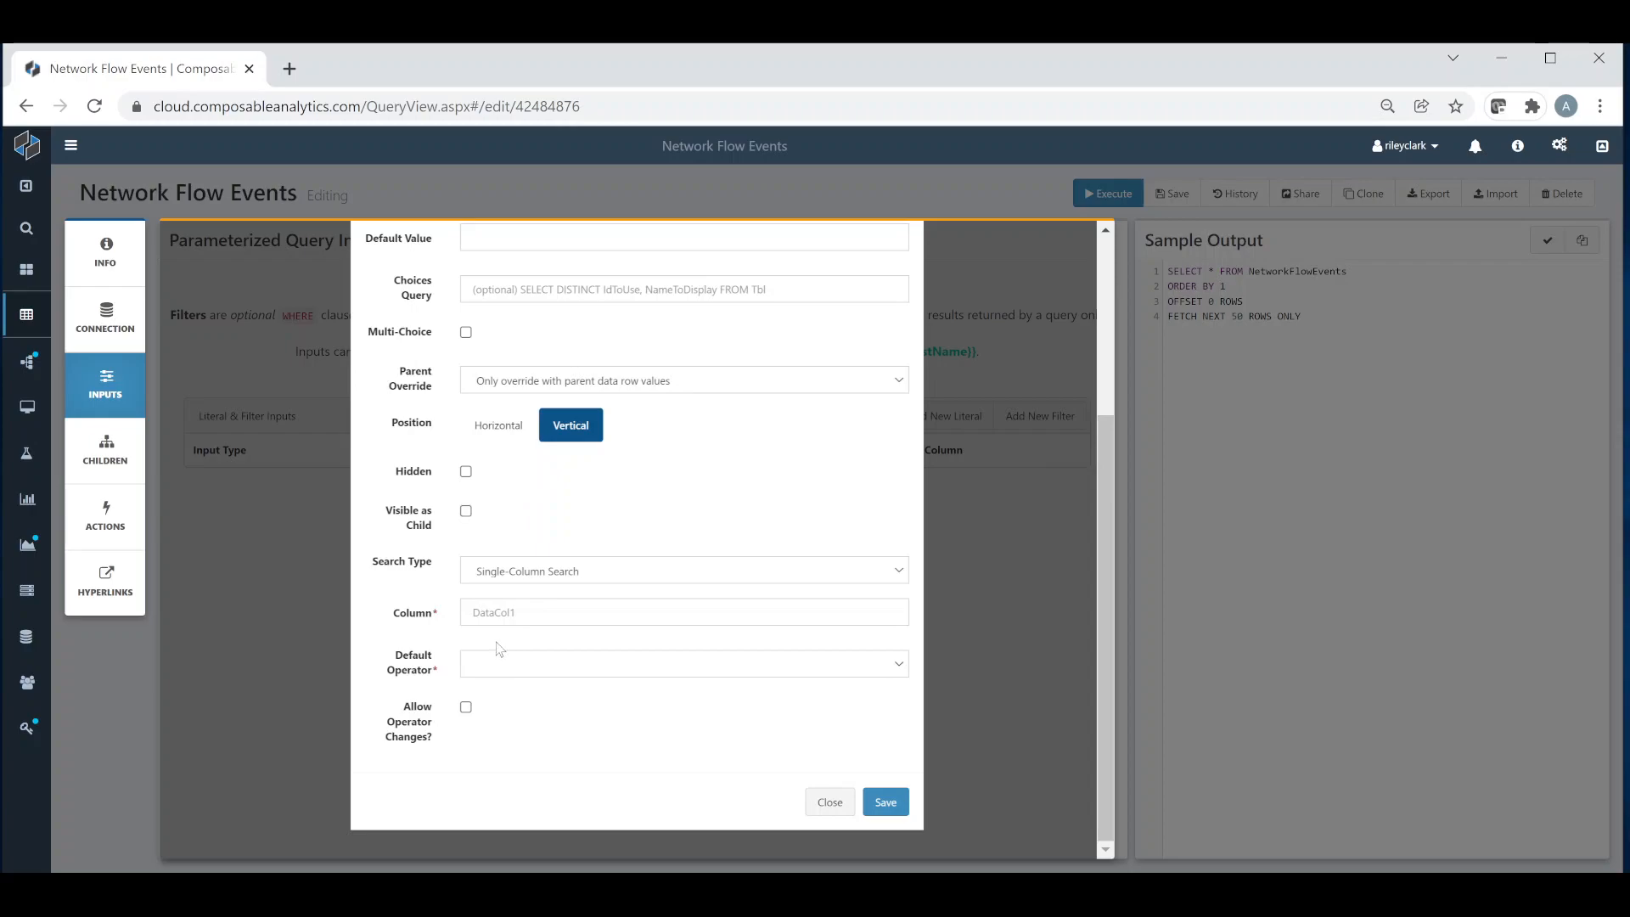
click(489, 620)
text(S)
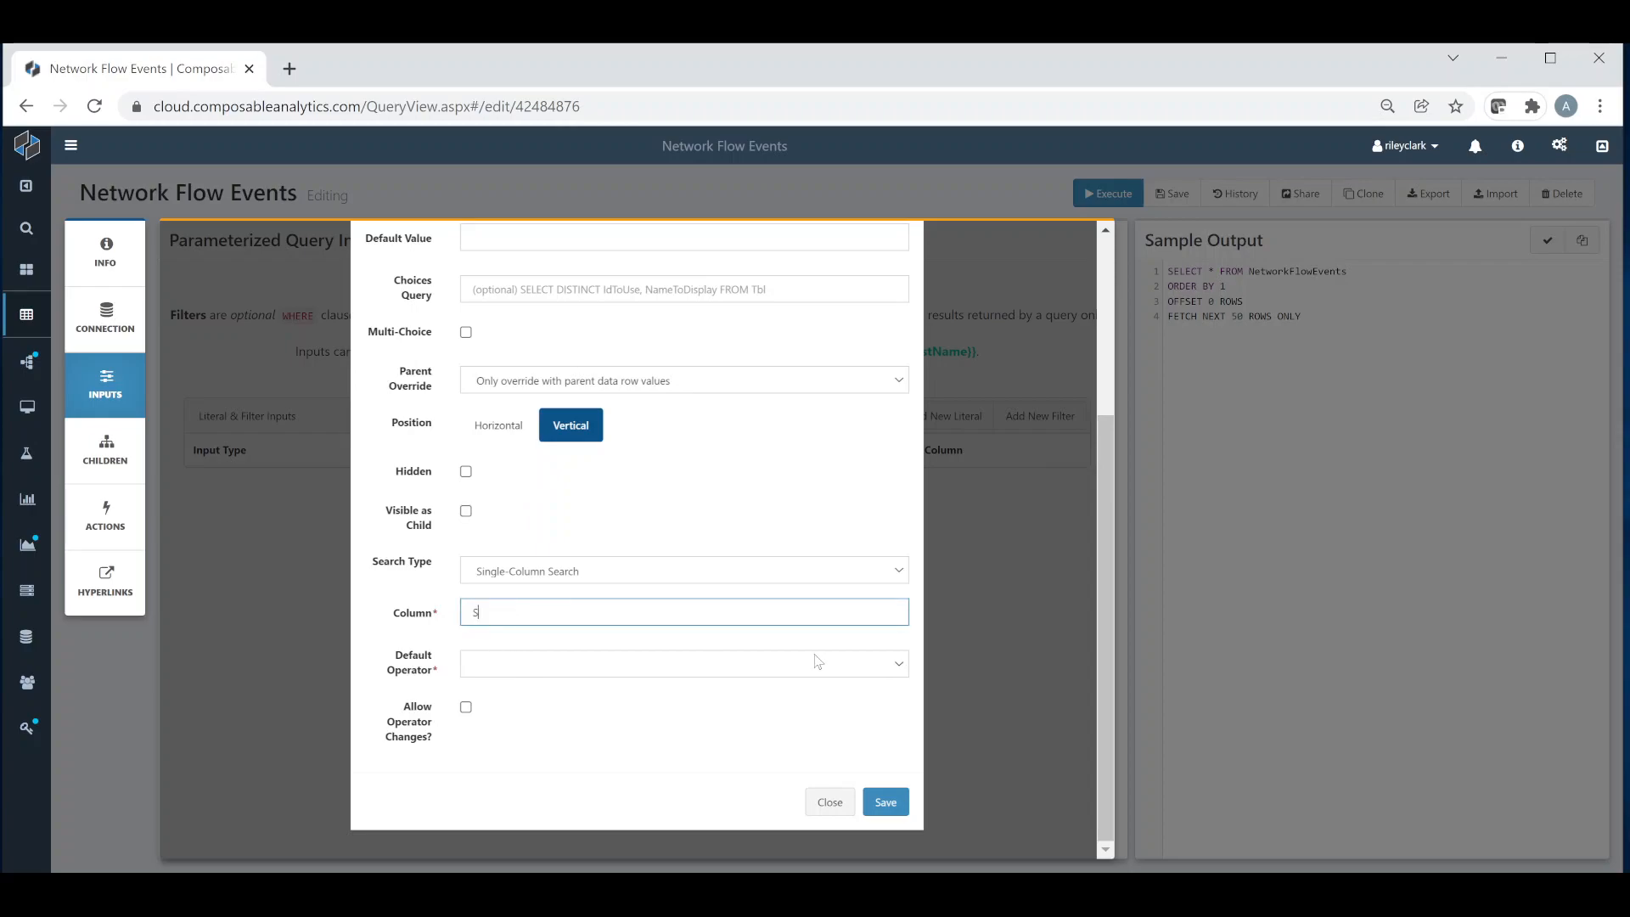
text(ourceComputer)
click(746, 670)
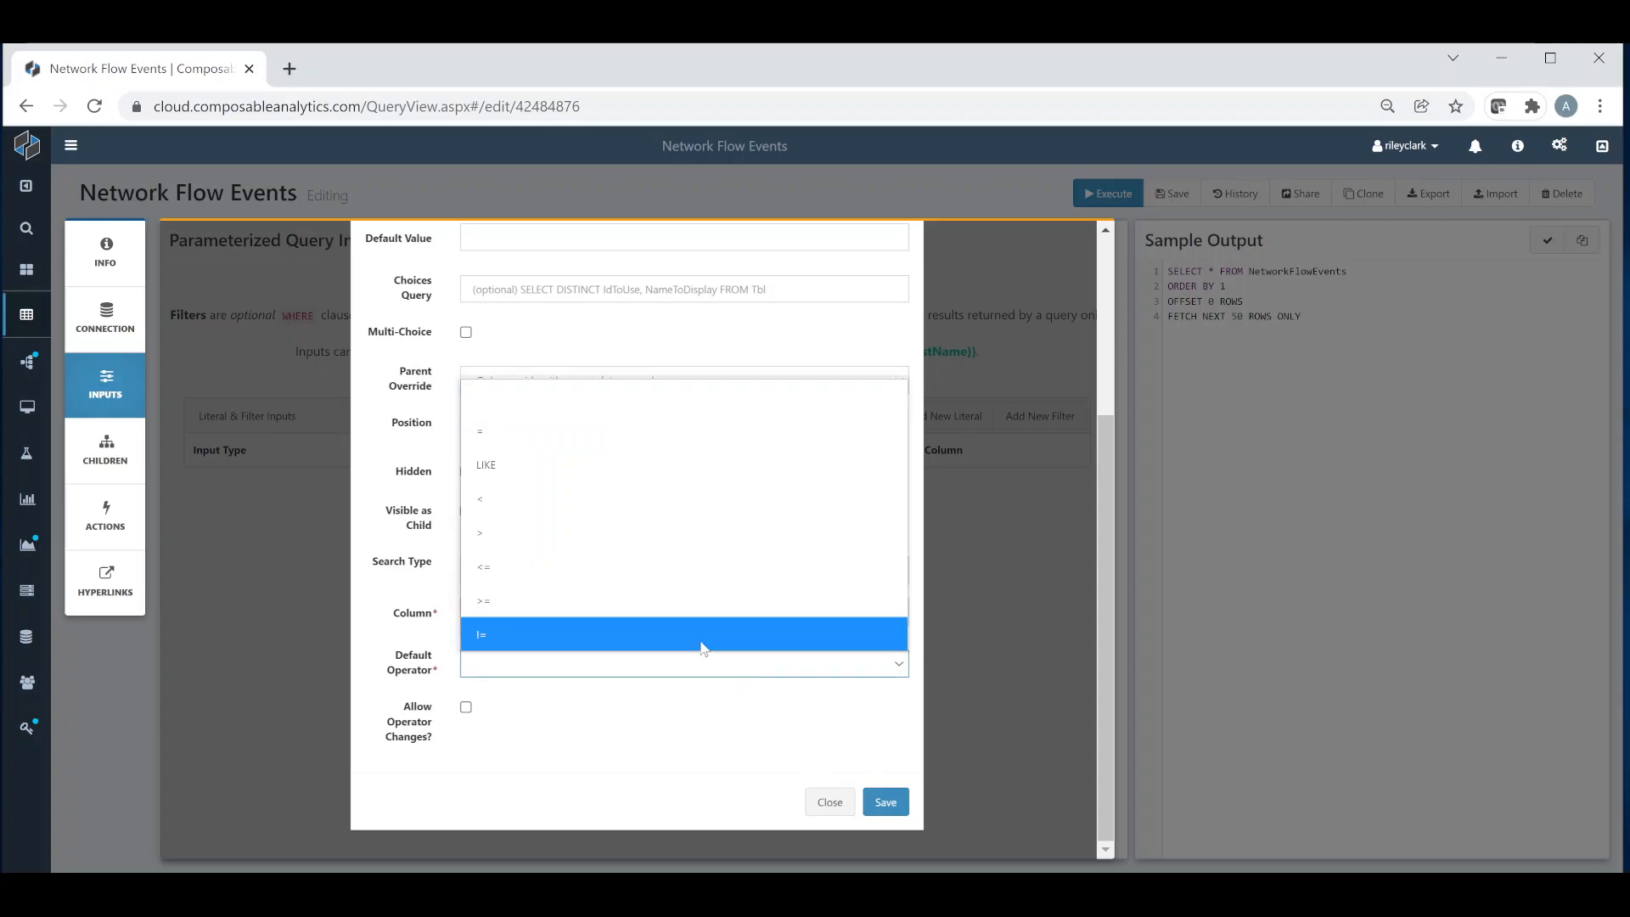
click(657, 465)
click(885, 802)
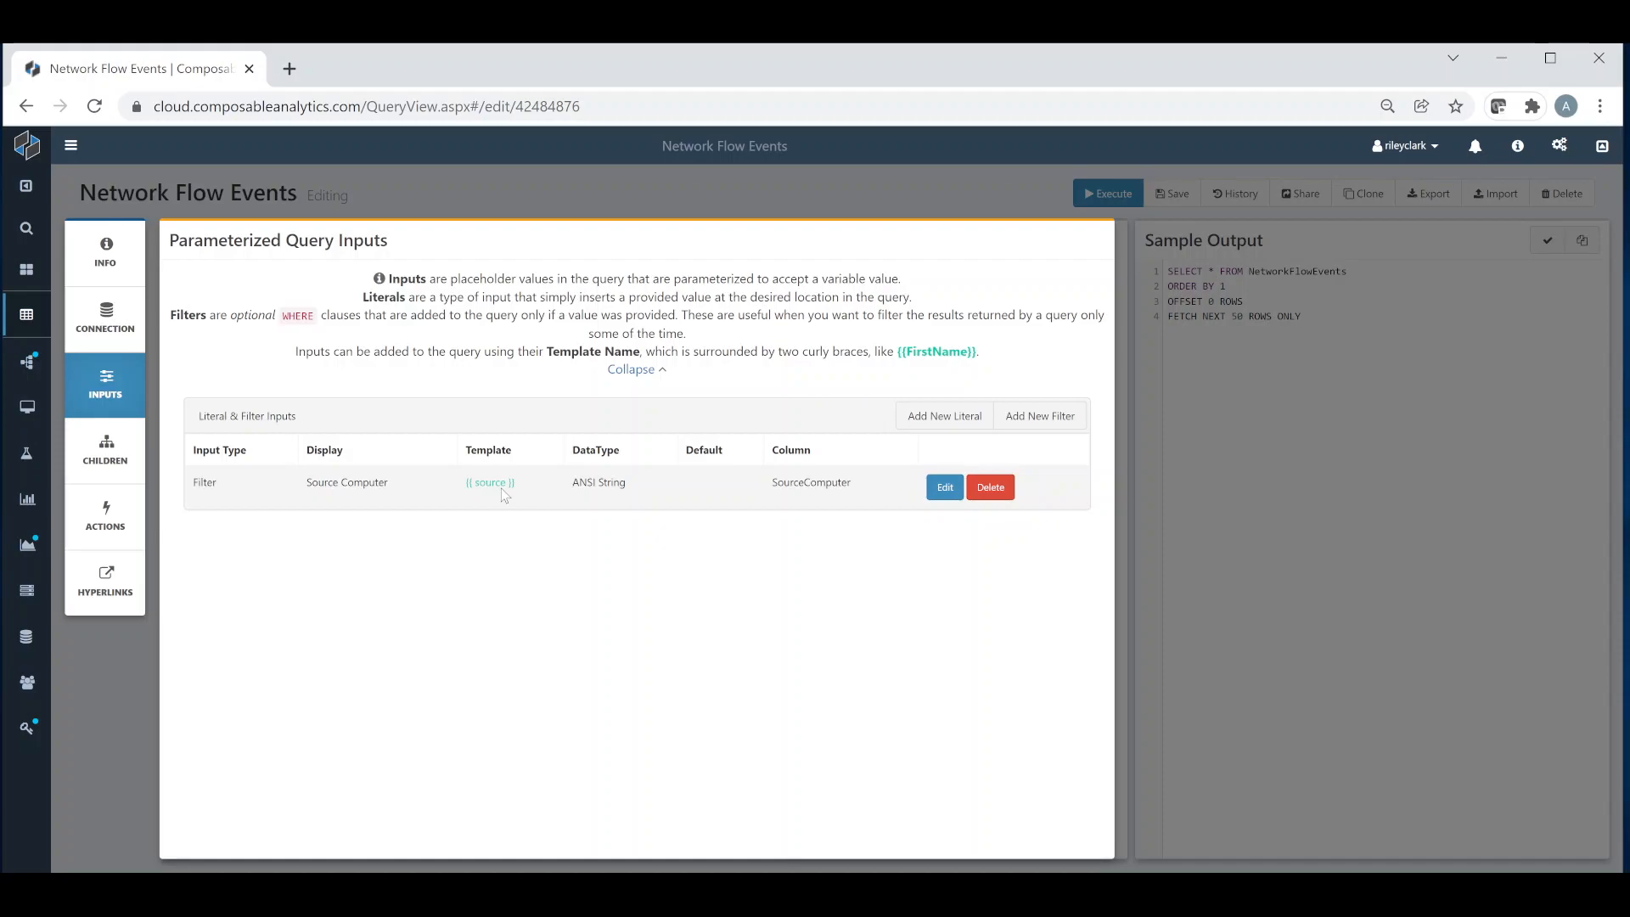
click(1195, 495)
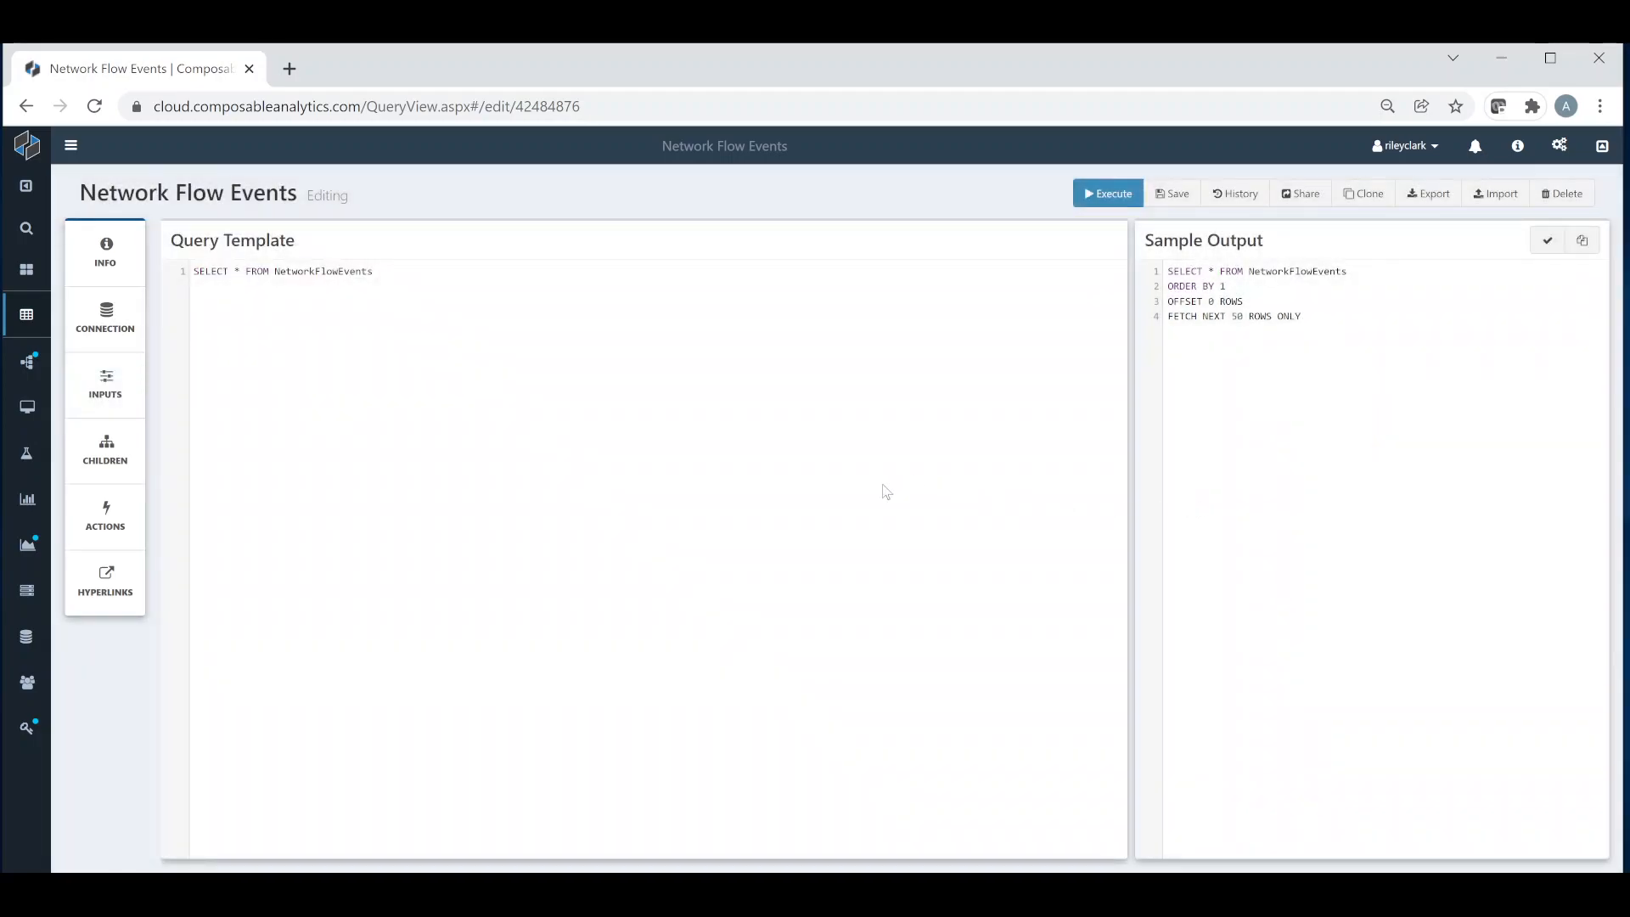
Step: Set the QueryView's paging type to None to drop the automatic ordering and paging clauses, and validate the query
drag(1307, 318, 1165, 289)
click(1314, 345)
click(116, 266)
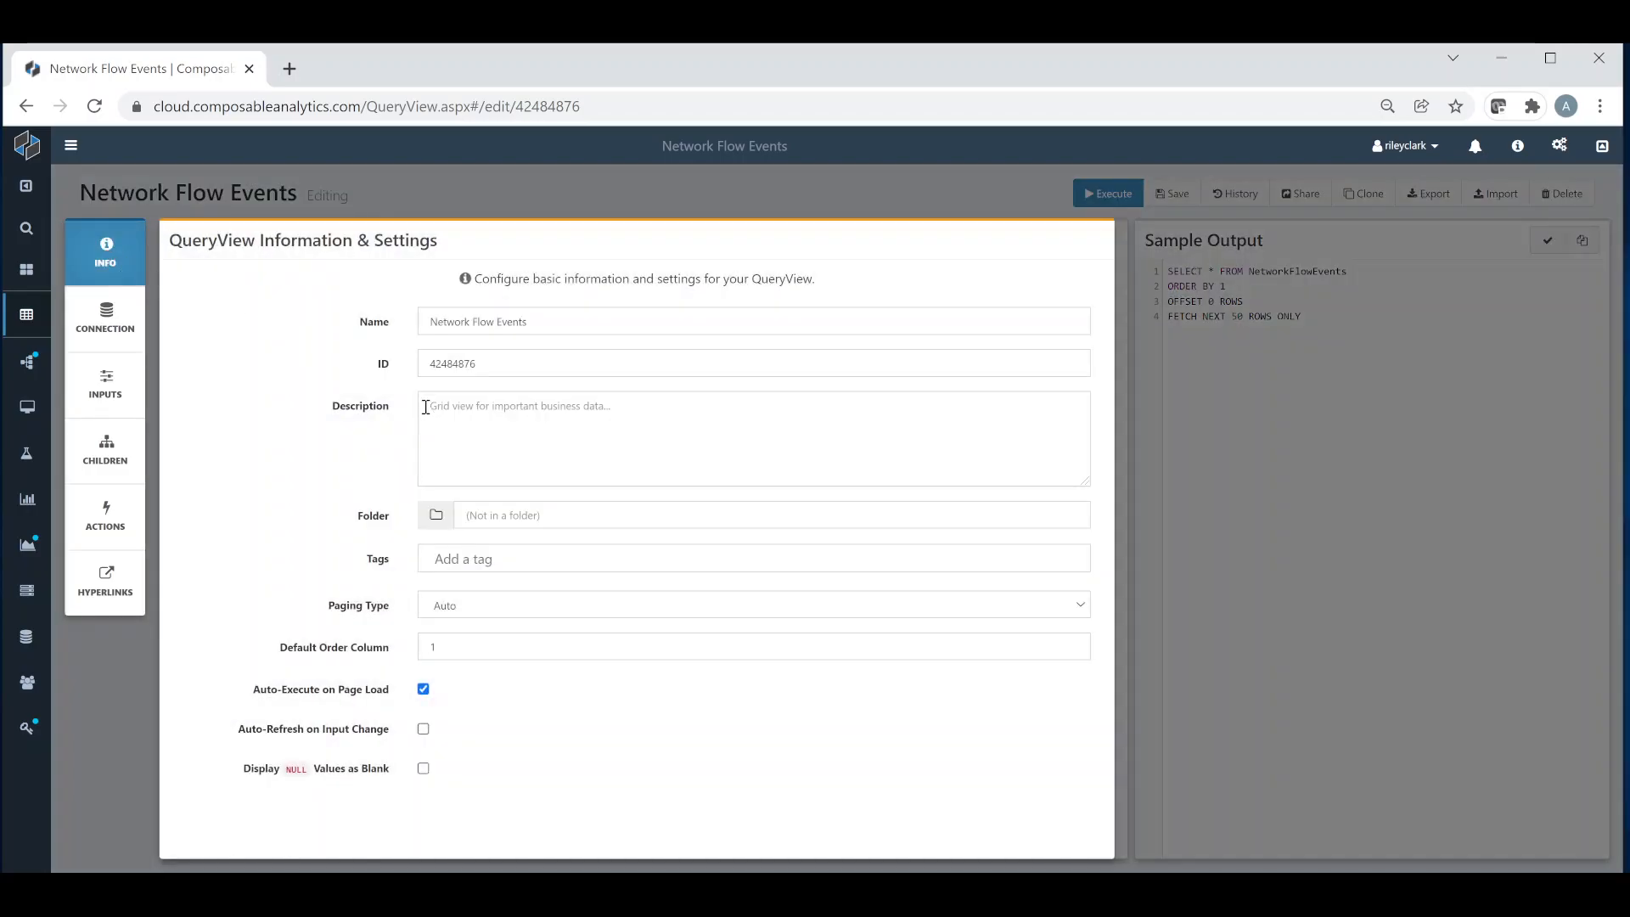
click(490, 605)
click(499, 624)
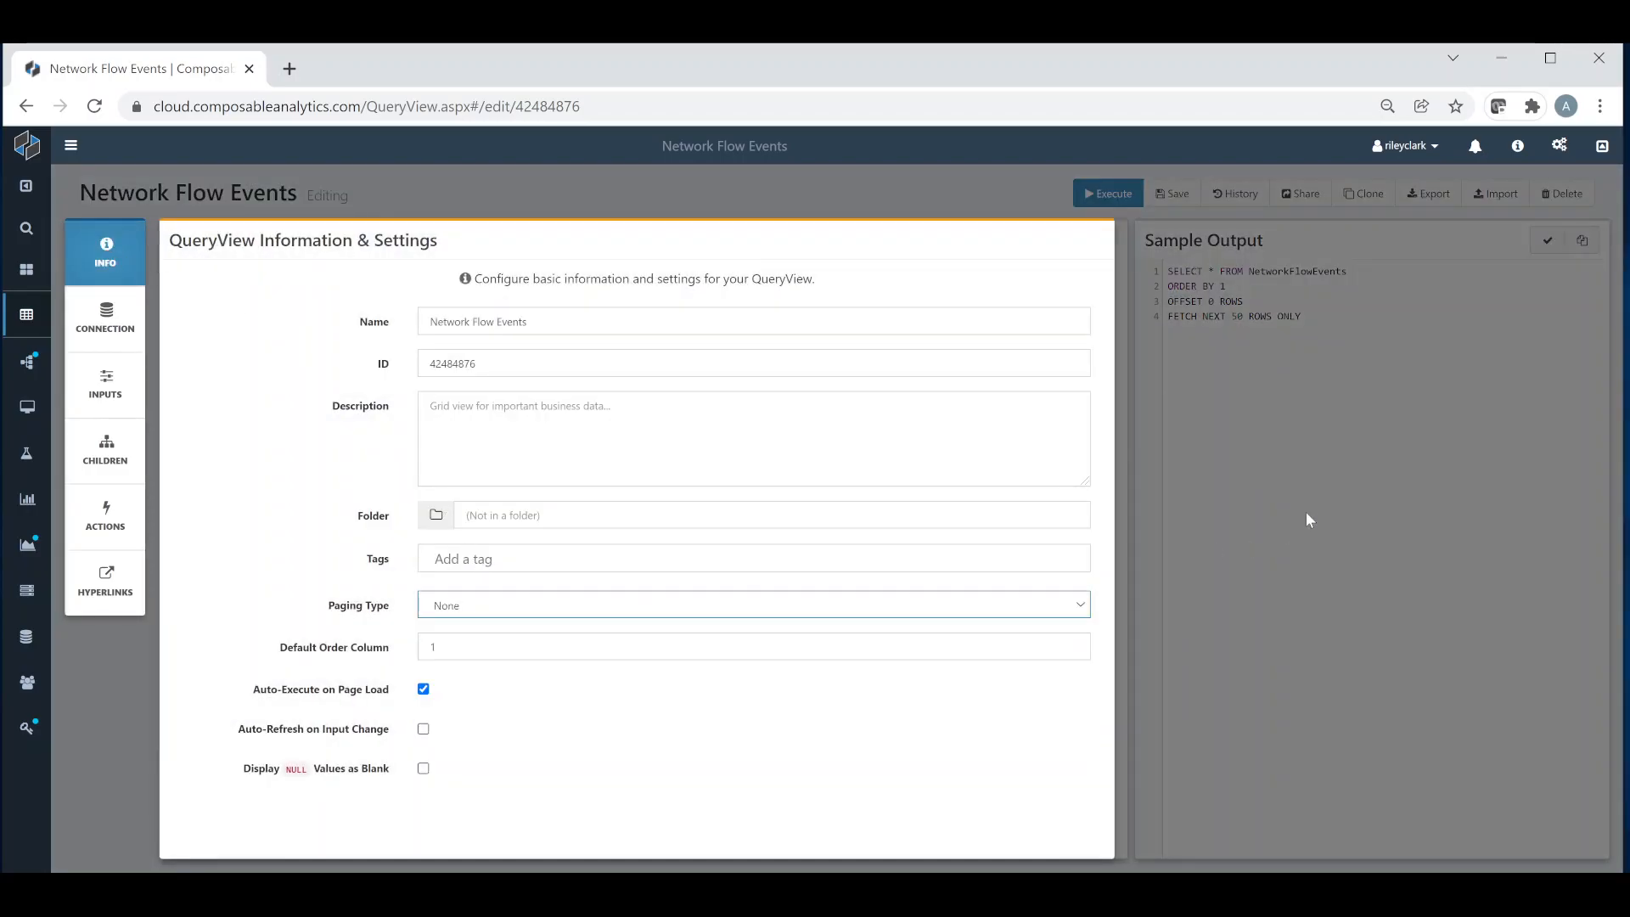
click(1328, 430)
click(1548, 240)
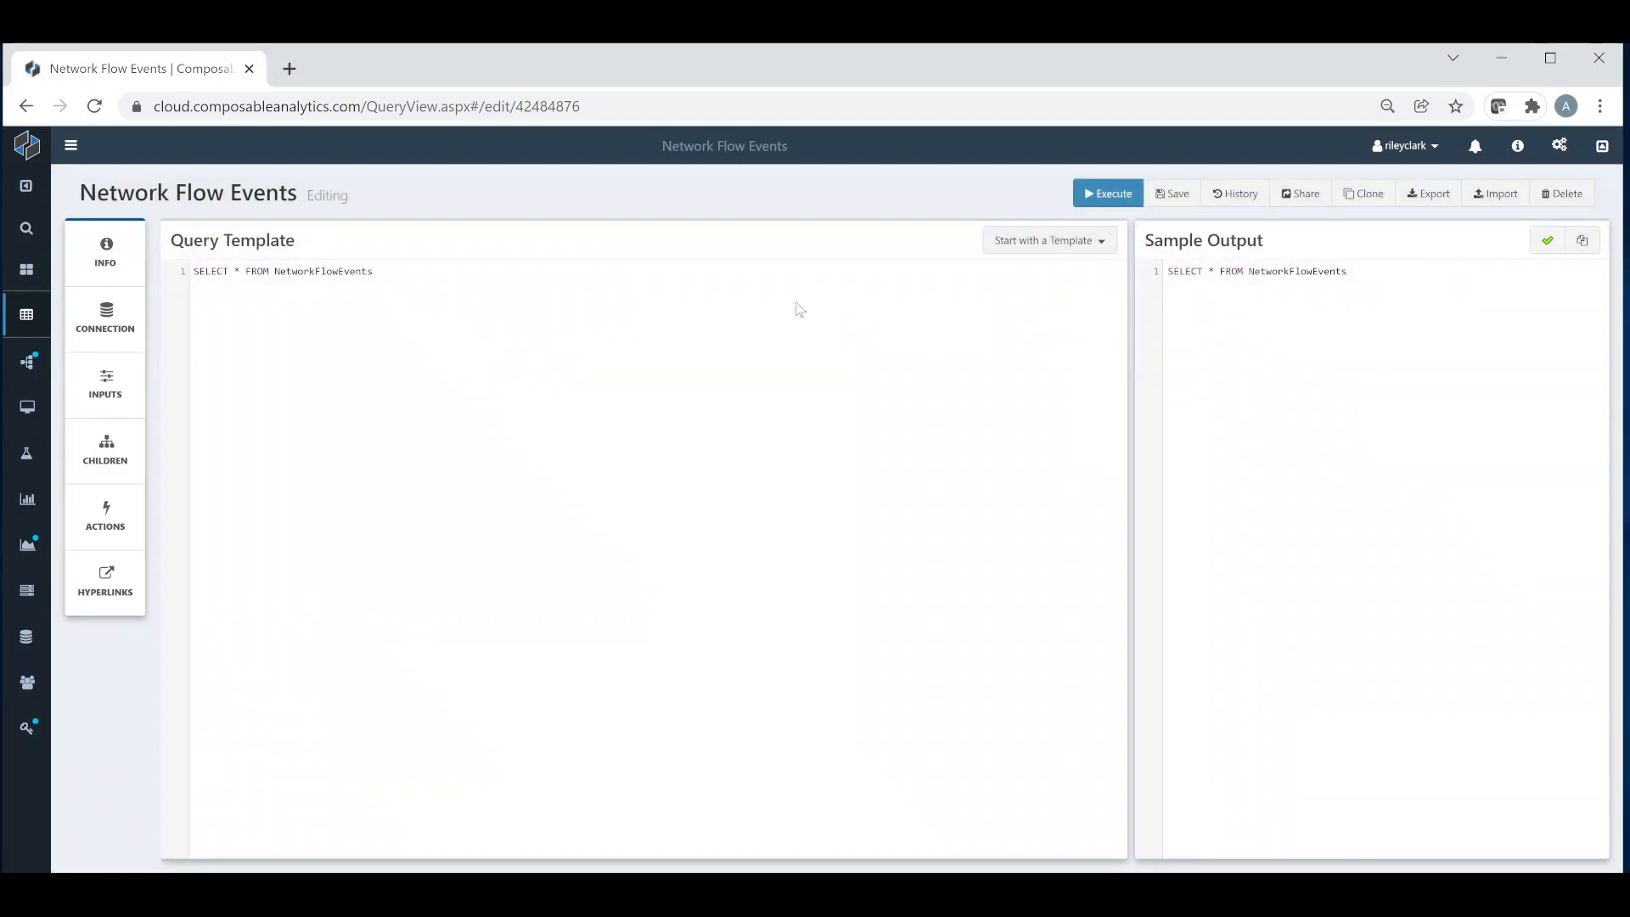
Step: Append a WHERE clause to the query template with the {{source}} filter placeholder on its own line
click(521, 285)
key(Return)
text(WHERE {{sou)
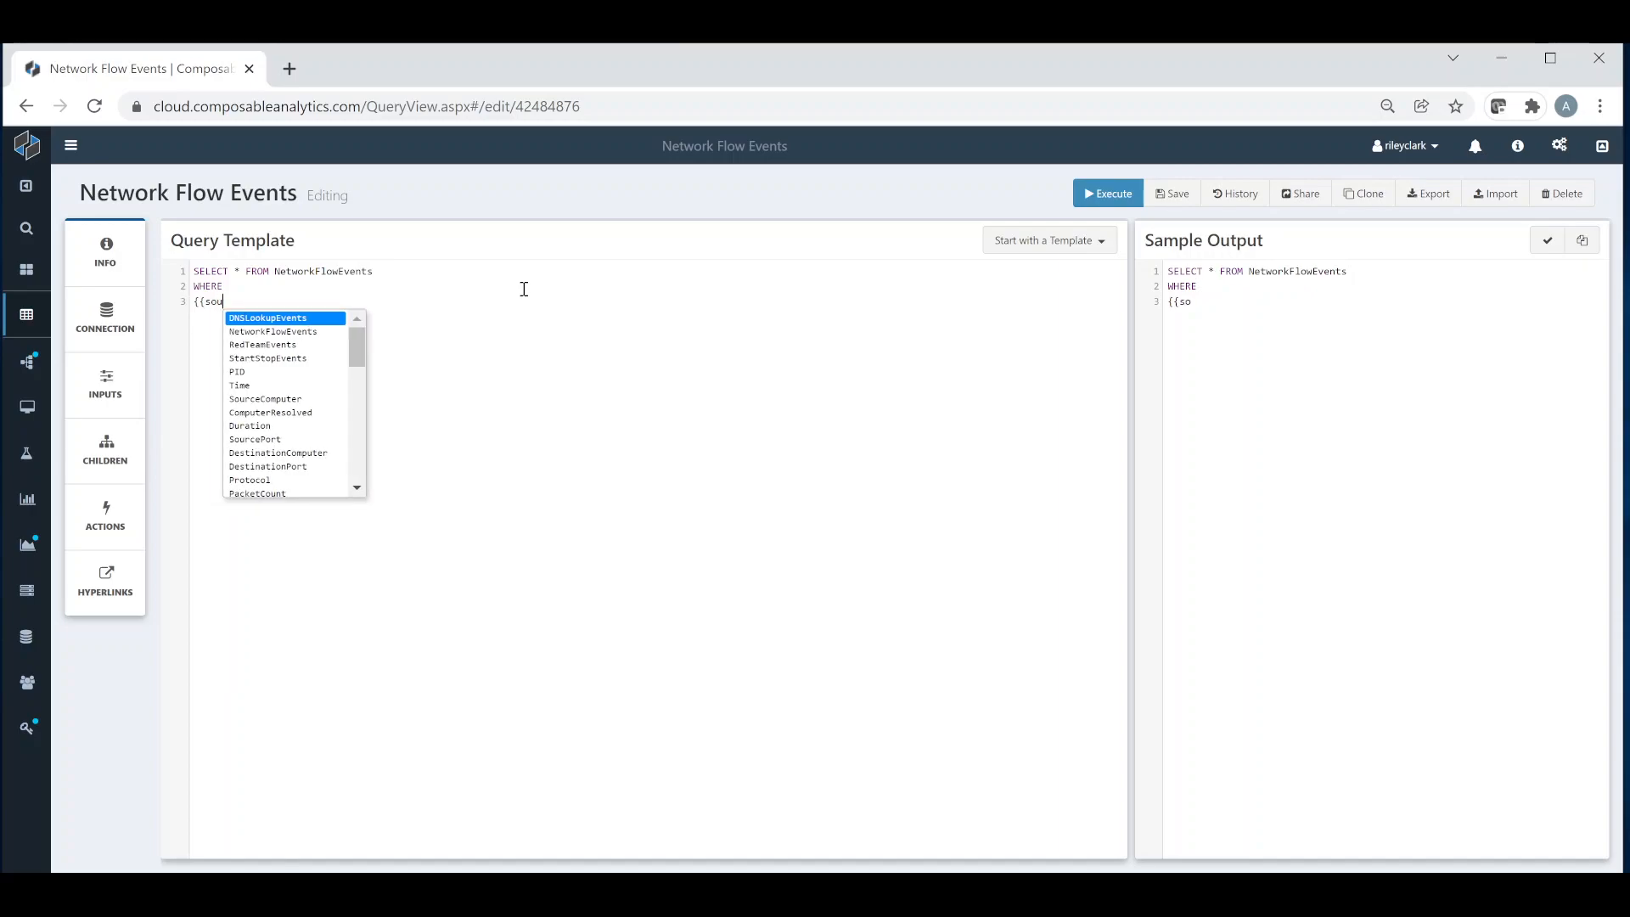
text(rce}})
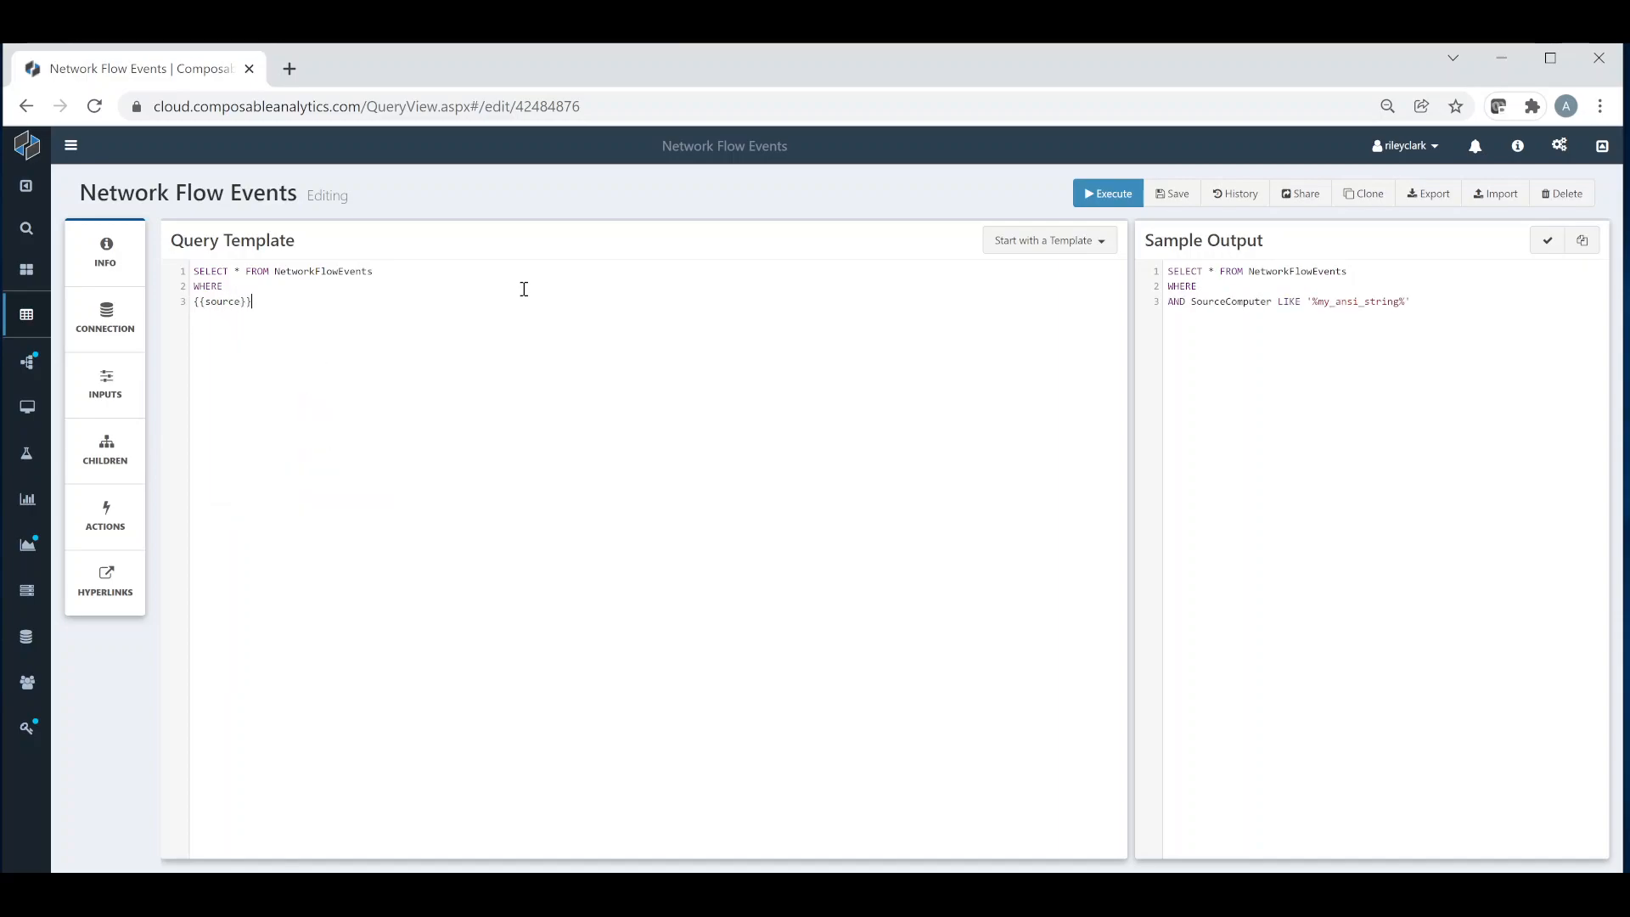
Step: Validate the query and examine the syntax error against the generated AND in the sample output
click(1547, 245)
double_click(367, 842)
double_click(1177, 302)
click(1226, 327)
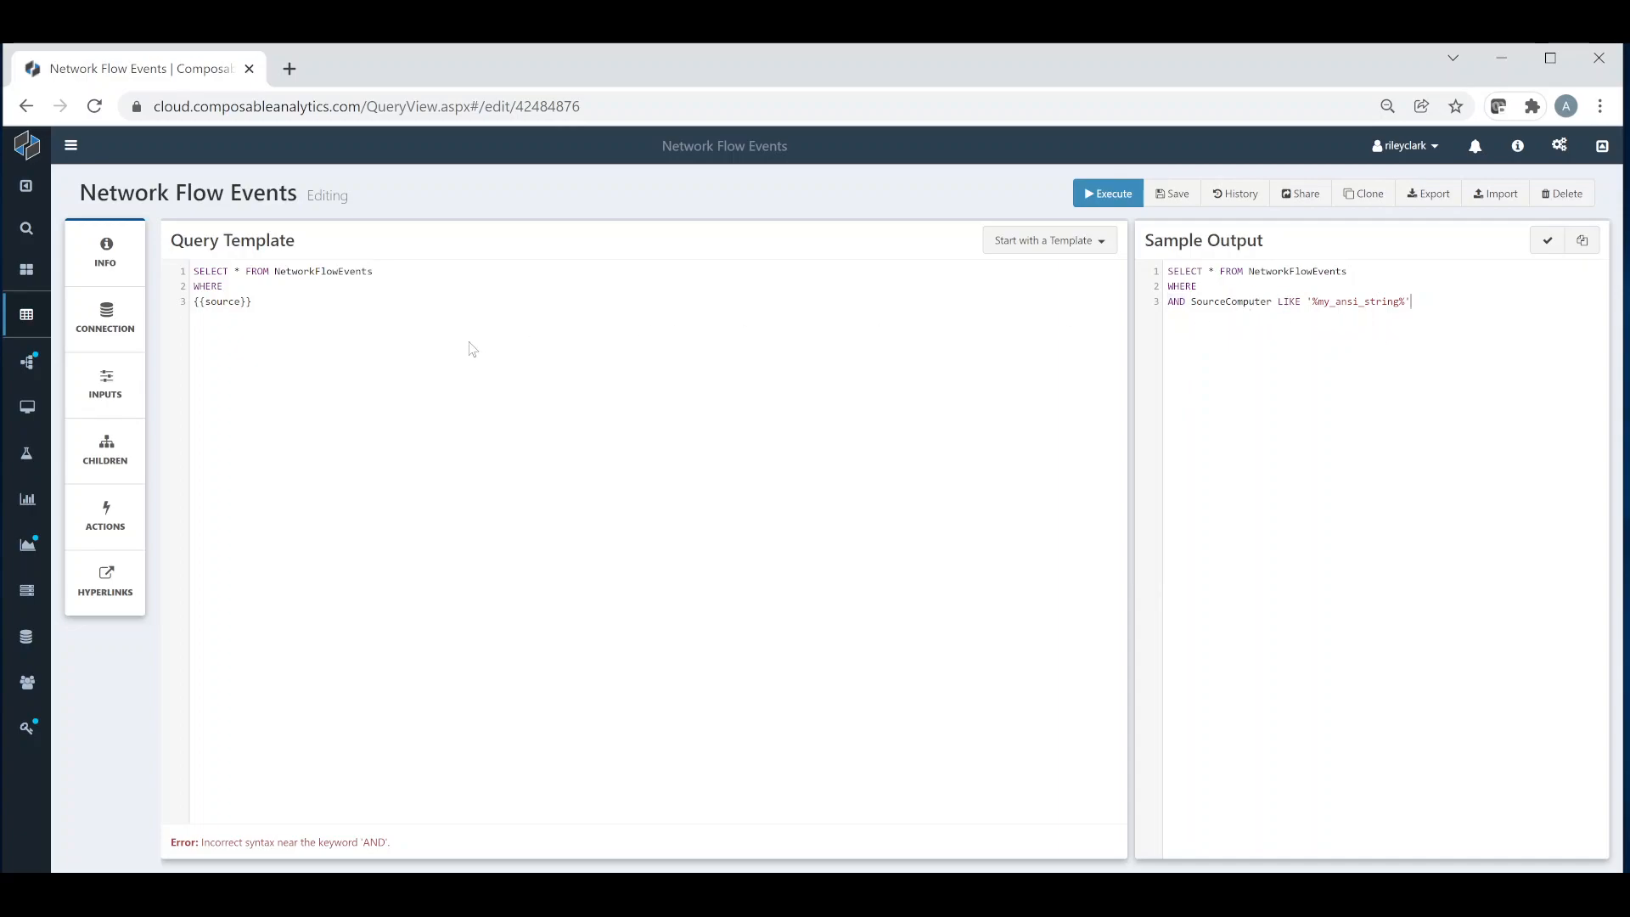
Step: Complete the WHERE line with the condition 1=1 and validate the query again
click(267, 286)
text(1=1)
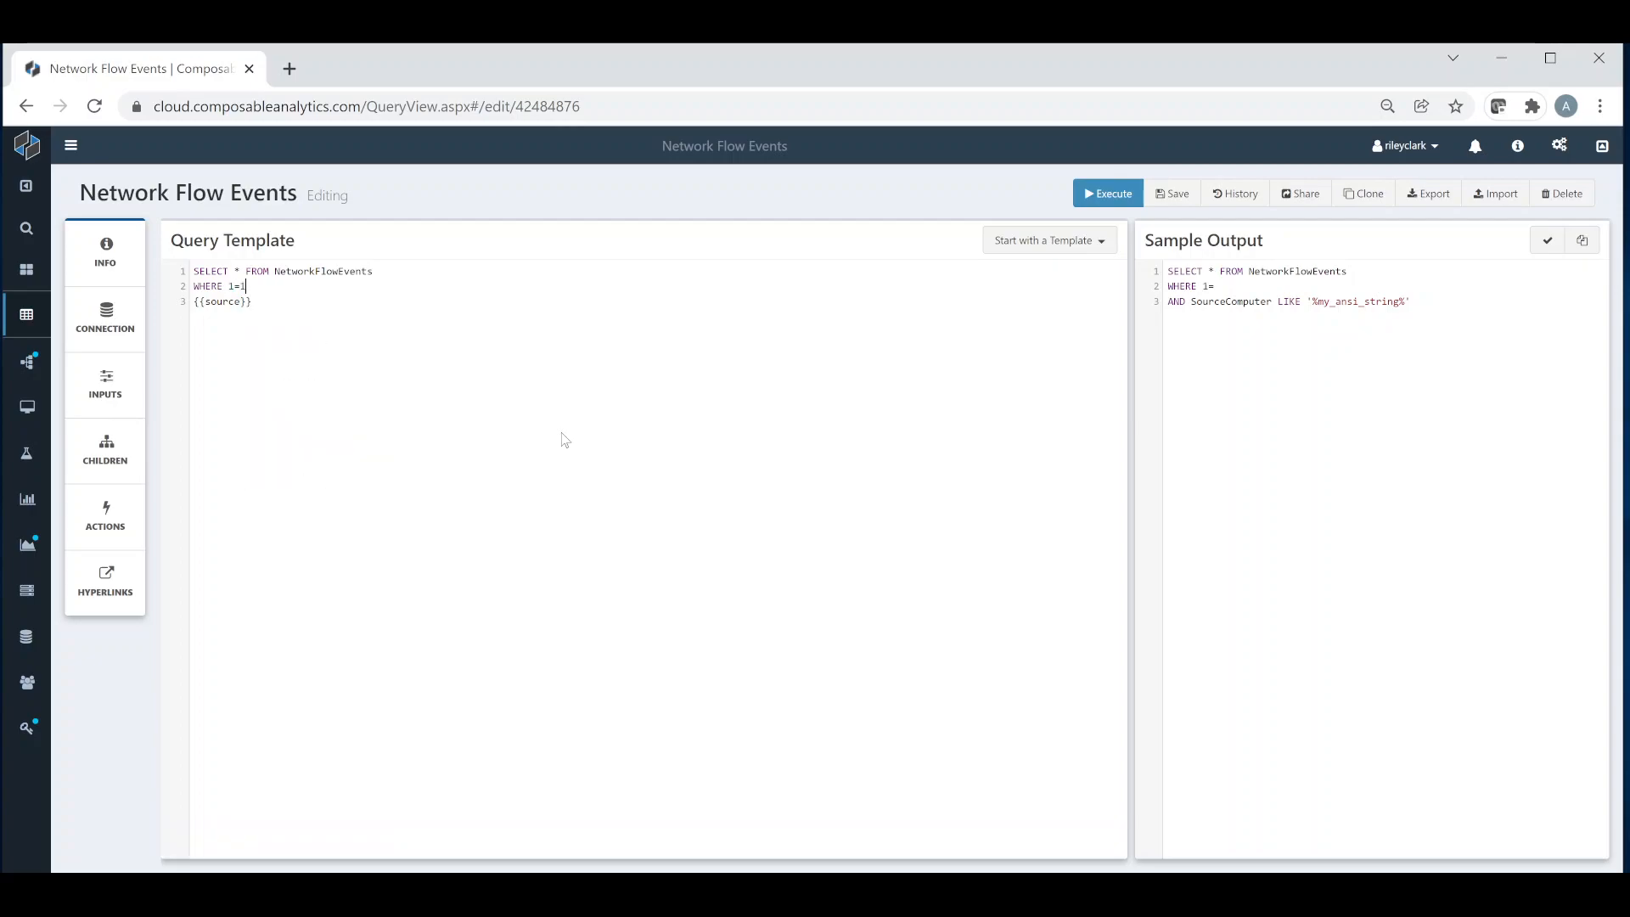
click(1544, 247)
Step: Limit the SELECT statement to TOP 50 rows and execute the QueryView
text(TOP 50)
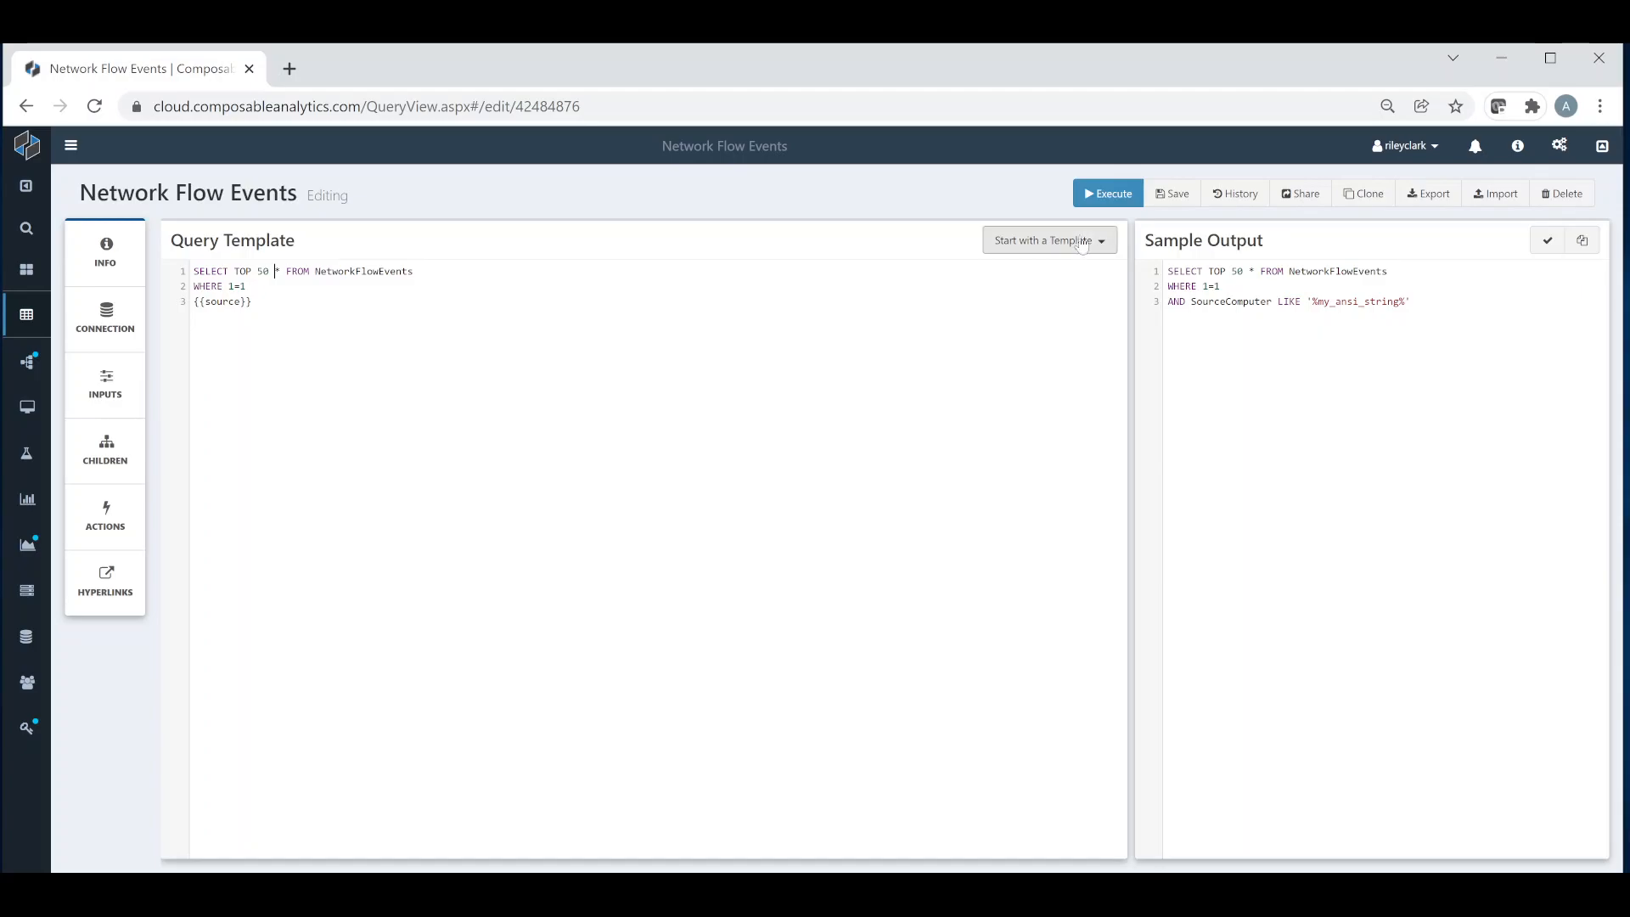
click(1096, 199)
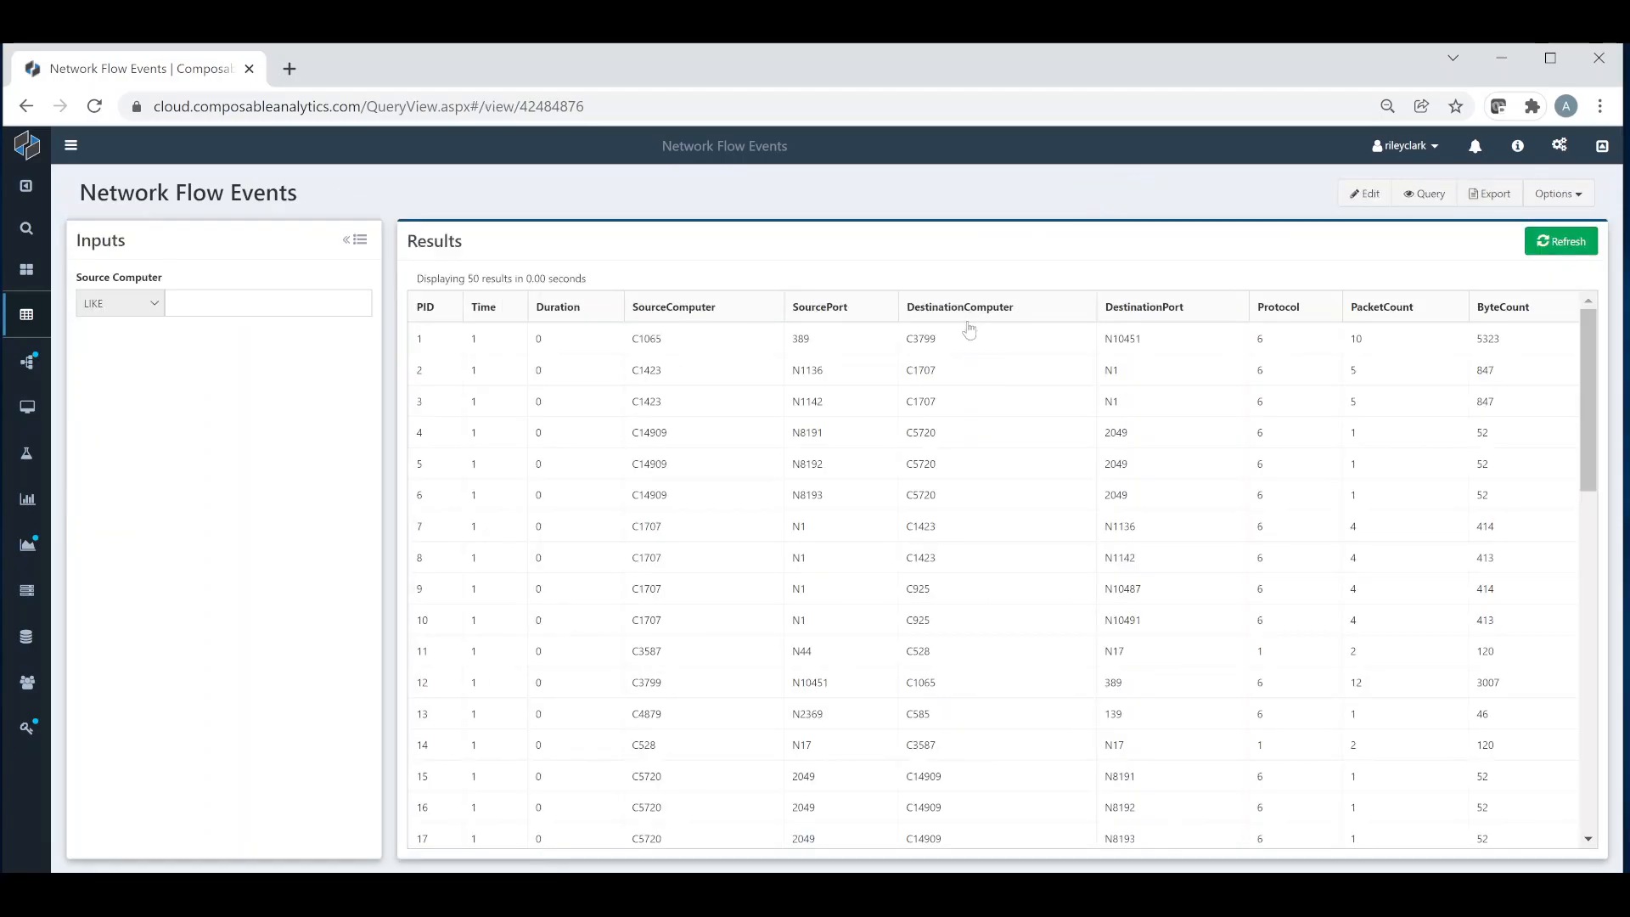
Step: Open the Source Computer filter value for entry
click(179, 307)
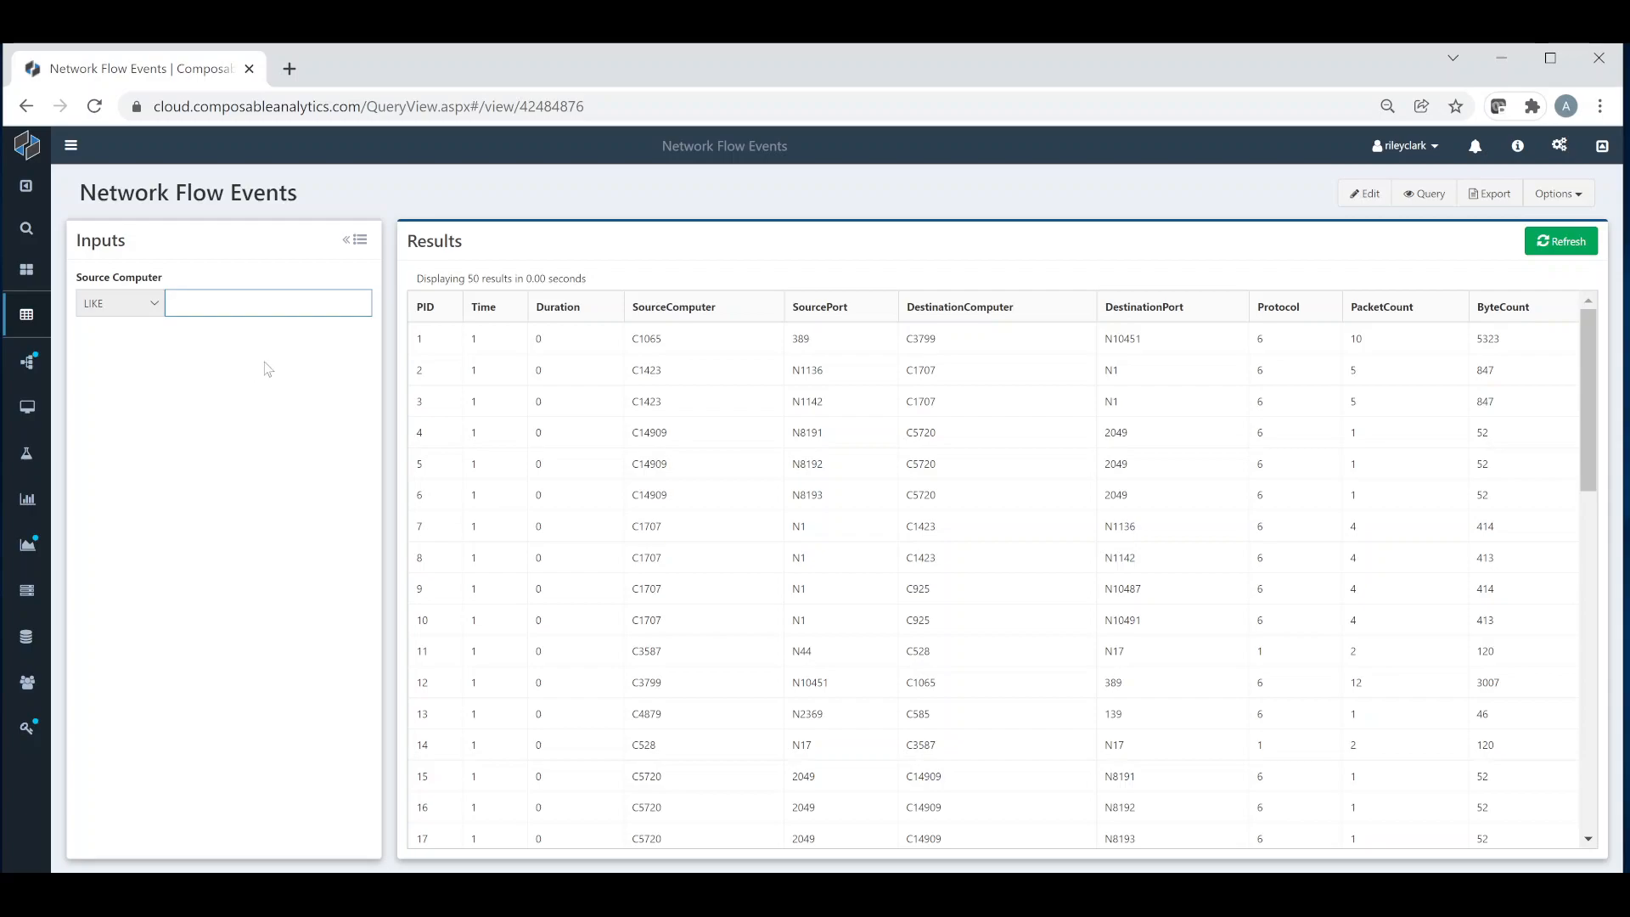